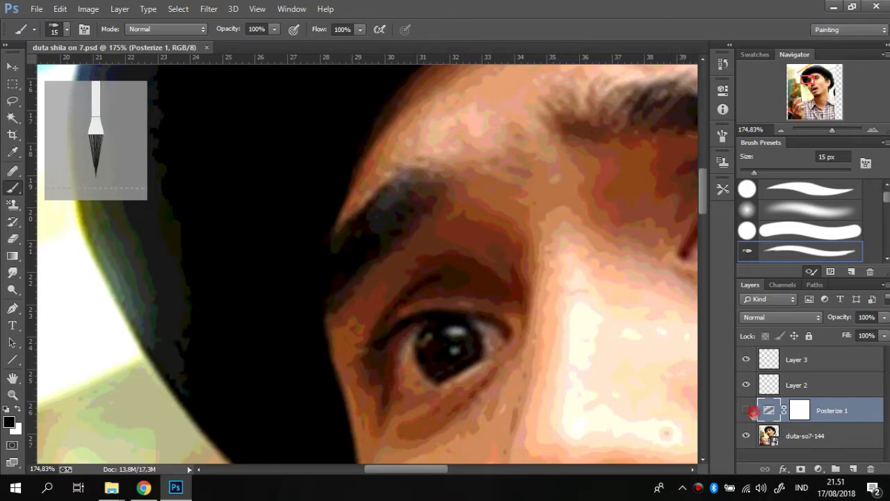
Hide Posterize 1 and paint black hair strokes over the left eyebrow on Layer 3.
left_click(747, 410)
left_click(796, 359)
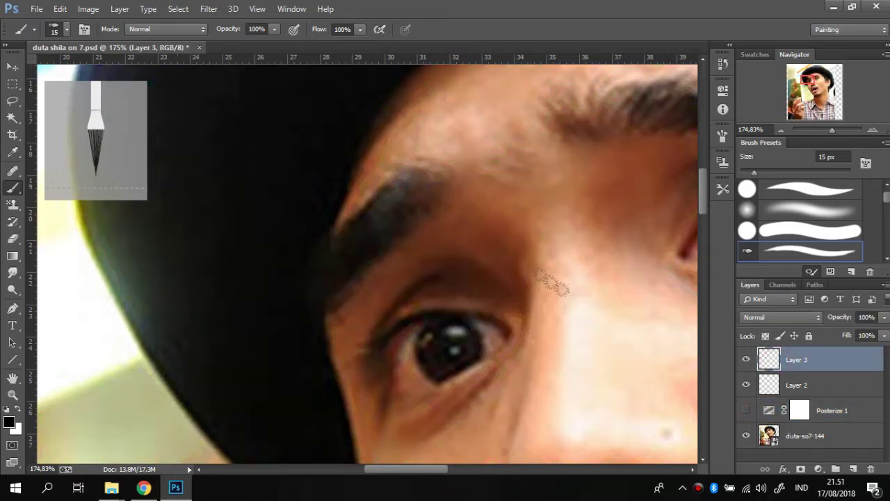
mouse_move(417, 163)
left_mouse_down()
mouse_move(410, 187)
mouse_move(452, 170)
mouse_move(439, 185)
mouse_move(388, 183)
mouse_move(410, 198)
left_mouse_up()
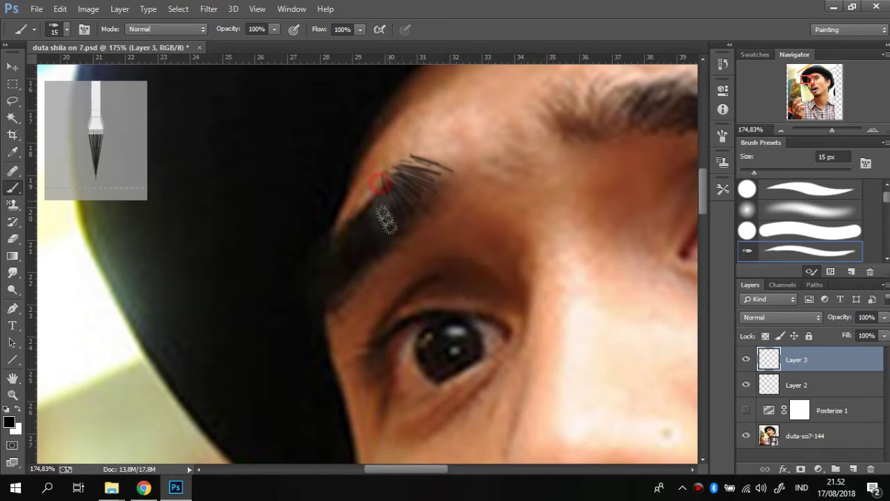
mouse_move(397, 193)
left_mouse_down()
mouse_move(407, 215)
mouse_move(355, 244)
left_mouse_up()
mouse_move(367, 210)
left_mouse_down()
mouse_move(339, 250)
mouse_move(296, 252)
left_mouse_up()
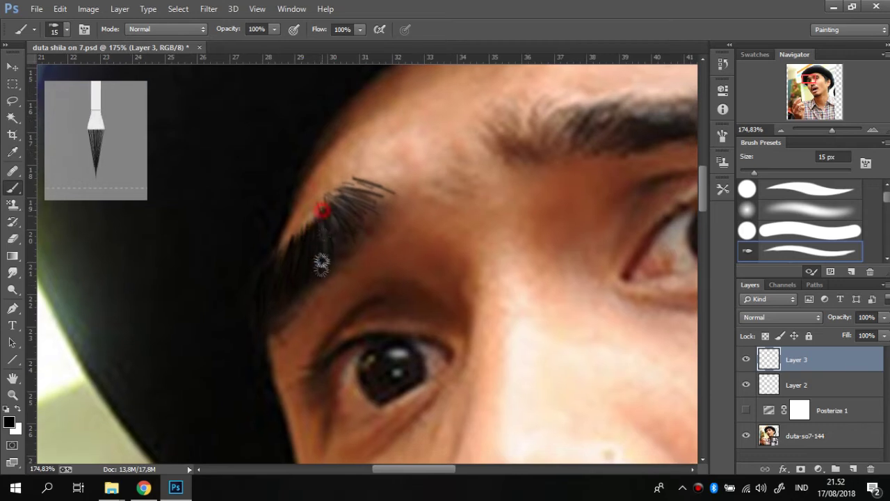
left_click_drag(332, 202, 351, 192)
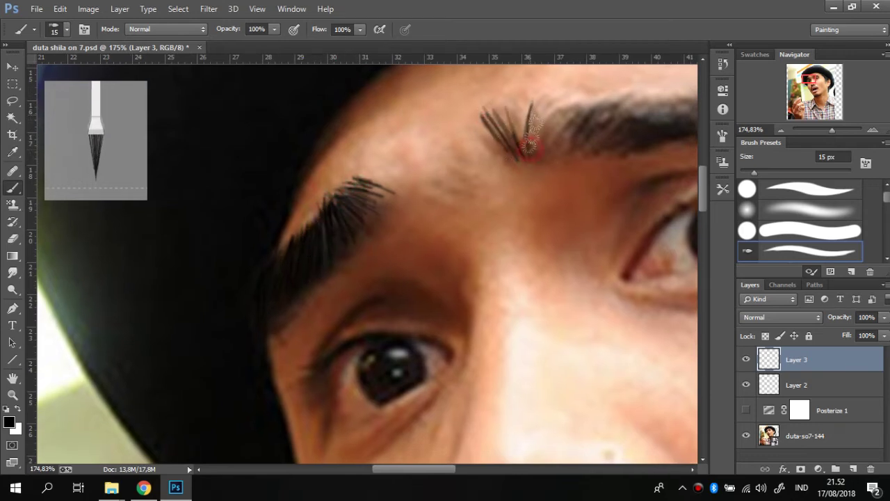
Paint hair strokes along the right eyebrow from its inner end.
mouse_move(537, 140)
left_mouse_down()
mouse_move(497, 123)
mouse_move(471, 155)
mouse_move(513, 122)
mouse_move(510, 135)
mouse_move(459, 142)
mouse_move(482, 150)
left_mouse_up()
left_click_drag(514, 122, 479, 171)
left_click_drag(535, 128, 479, 182)
left_click_drag(568, 130, 492, 164)
left_click_drag(427, 193, 452, 143)
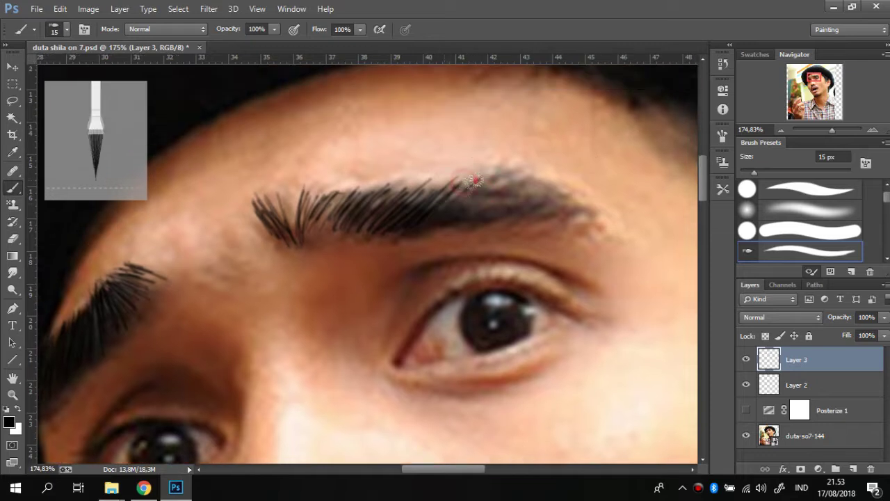
Extend the eyebrow's outer end and fill its middle with more hair strokes.
left_click_drag(438, 214, 499, 171)
left_click_drag(480, 203, 543, 174)
mouse_move(505, 212)
left_mouse_down()
mouse_move(553, 178)
mouse_move(570, 200)
mouse_move(579, 185)
left_mouse_up()
mouse_move(403, 219)
left_mouse_down()
mouse_move(445, 183)
mouse_move(493, 188)
left_mouse_up()
left_click_drag(351, 224, 383, 196)
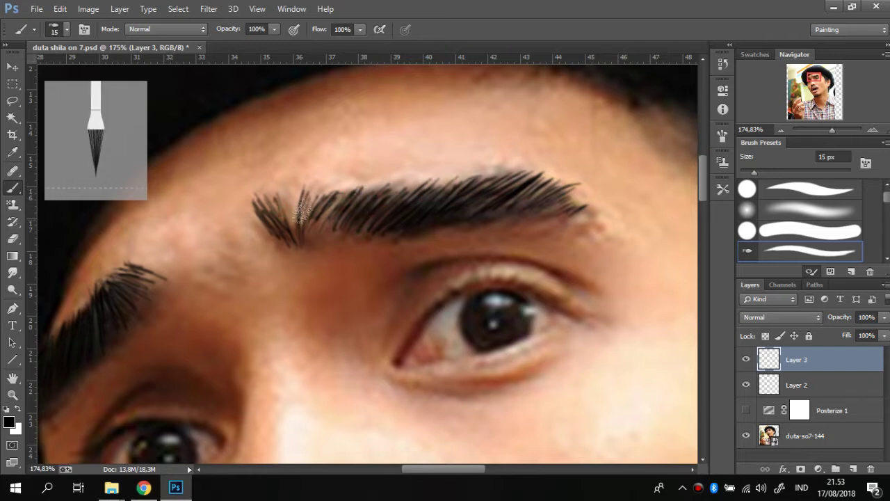
left_click_drag(453, 261, 393, 174)
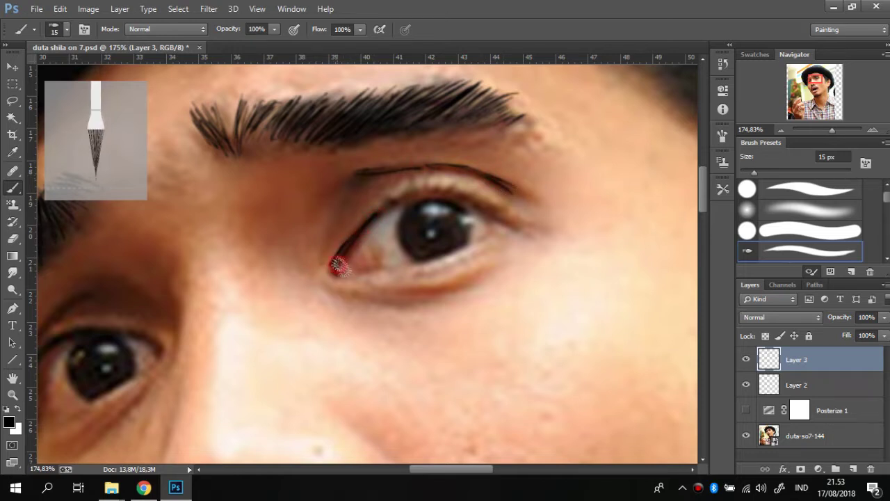
Line the upper and lower eyelids in black and darken the iris.
left_click_drag(387, 203, 477, 198)
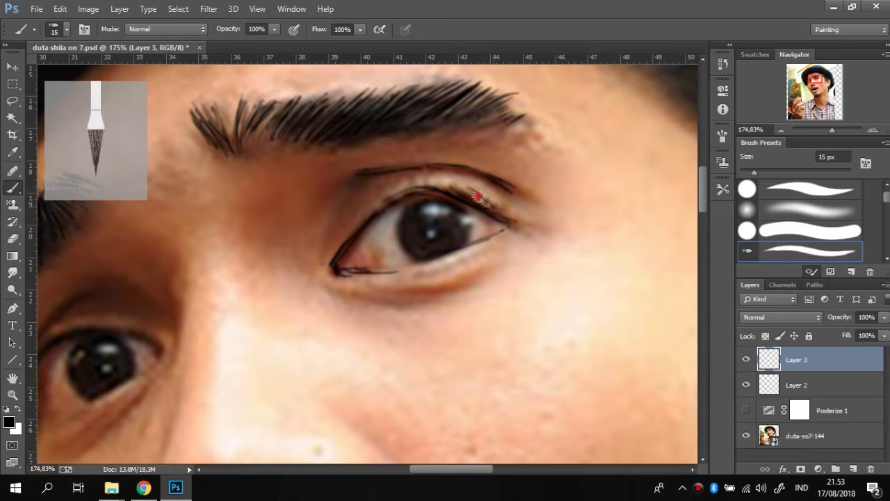
left_click_drag(355, 286, 400, 290)
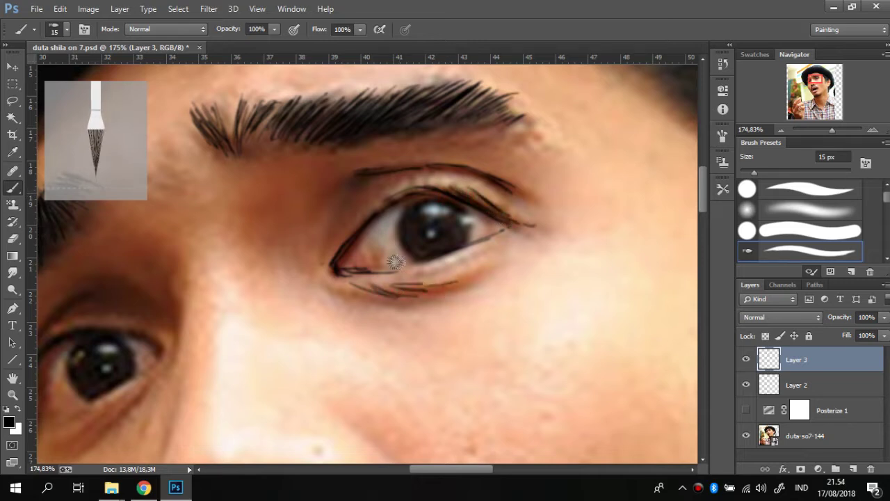
mouse_move(412, 202)
left_mouse_down()
mouse_move(407, 235)
mouse_move(408, 205)
mouse_move(465, 219)
mouse_move(411, 253)
mouse_move(420, 210)
mouse_move(442, 189)
mouse_move(377, 204)
mouse_move(355, 175)
mouse_move(324, 237)
left_mouse_up()
left_click_drag(388, 172, 514, 186)
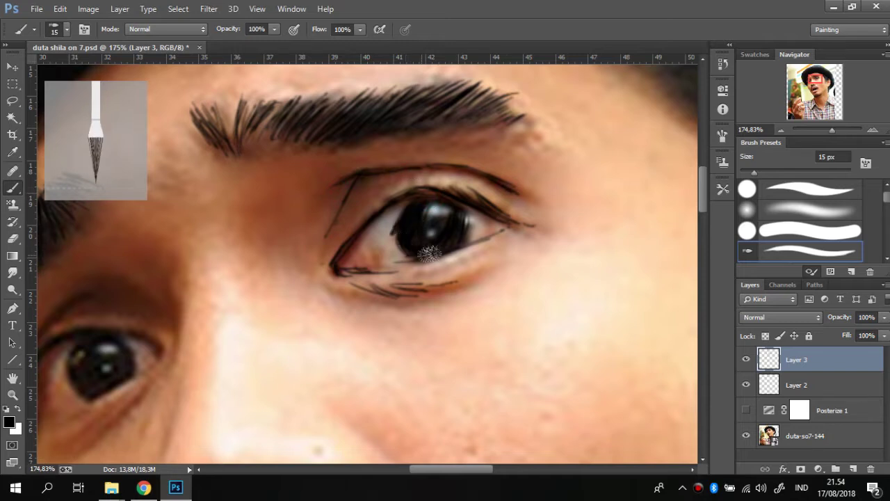
Draw lines down the side of the nose and a curve beside the nostril.
left_click_drag(453, 239, 612, 149)
left_click_drag(339, 258, 312, 388)
left_click_drag(329, 340, 351, 299)
left_click_drag(322, 373, 337, 417)
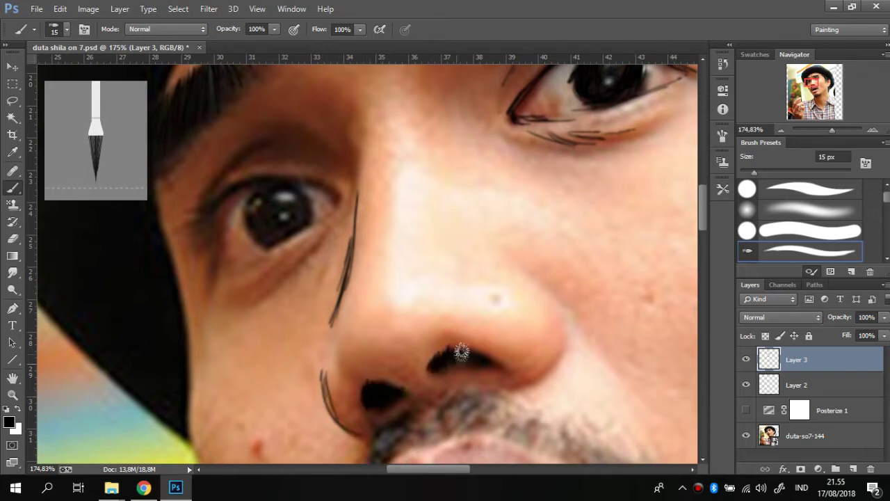
Ink the nose's right edge, then outline the left brow and its upper and lower lids.
left_click_drag(526, 263, 555, 351)
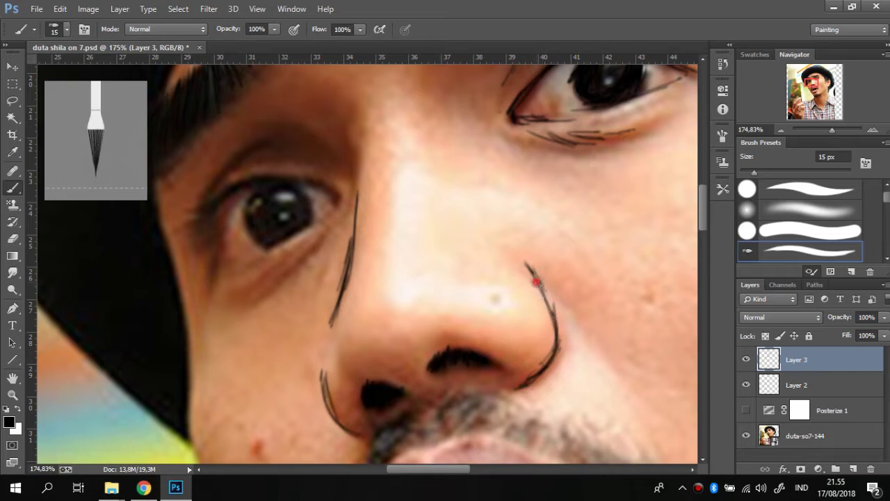
left_click_drag(407, 181, 477, 255)
left_click_drag(358, 190, 411, 215)
mouse_move(318, 212)
left_mouse_down()
mouse_move(288, 243)
mouse_move(276, 282)
mouse_move(255, 296)
mouse_move(286, 356)
left_mouse_up()
left_click_drag(287, 302, 361, 318)
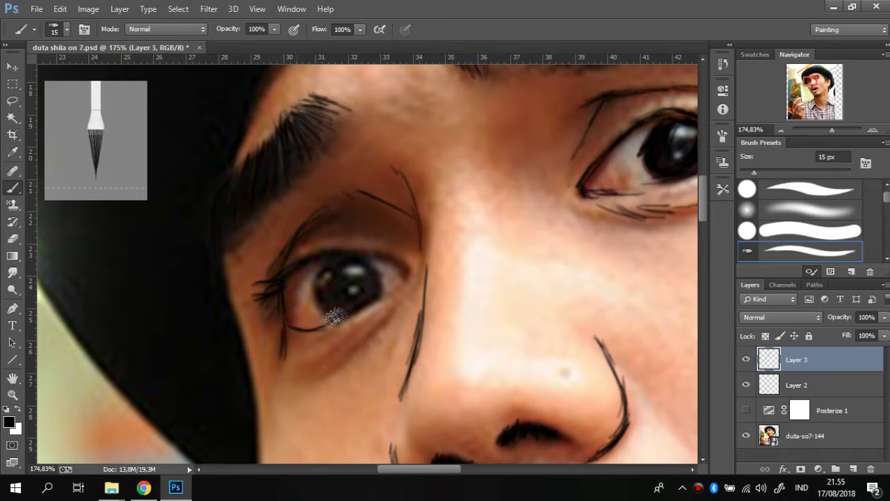
mouse_move(278, 285)
left_mouse_down()
mouse_move(319, 254)
mouse_move(408, 266)
mouse_move(391, 273)
left_mouse_up()
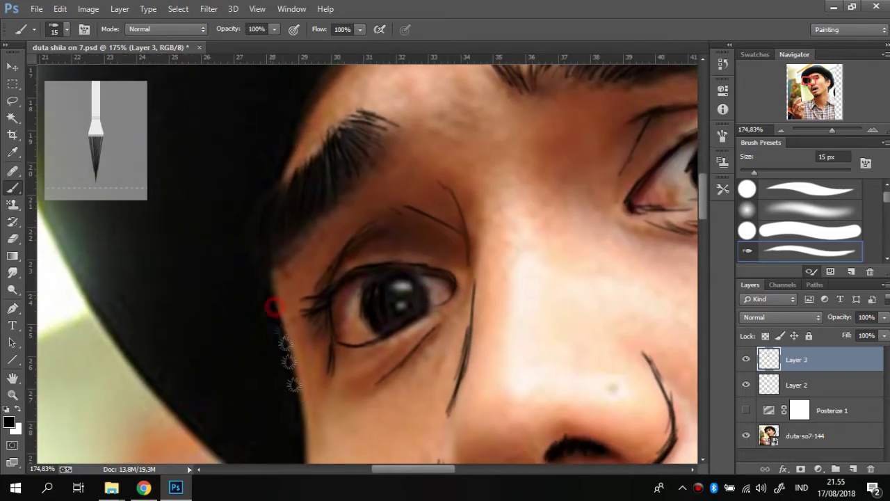
mouse_move(272, 304)
left_mouse_down()
mouse_move(278, 278)
mouse_move(264, 133)
left_mouse_up()
Extend the jaw edge line down, add beard-edge hairs, and save the file.
left_click_drag(287, 312, 260, 249)
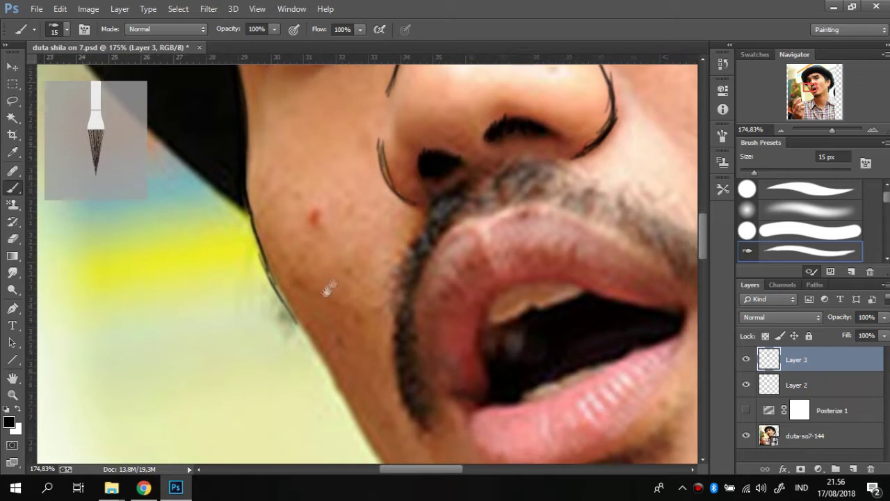
left_click_drag(286, 313, 256, 235)
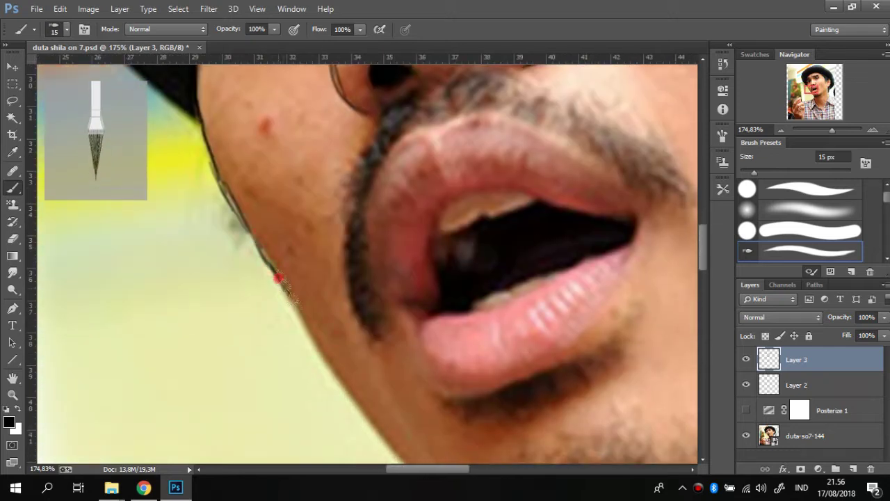
mouse_move(320, 354)
left_mouse_down()
mouse_move(304, 302)
mouse_move(200, 167)
left_mouse_up()
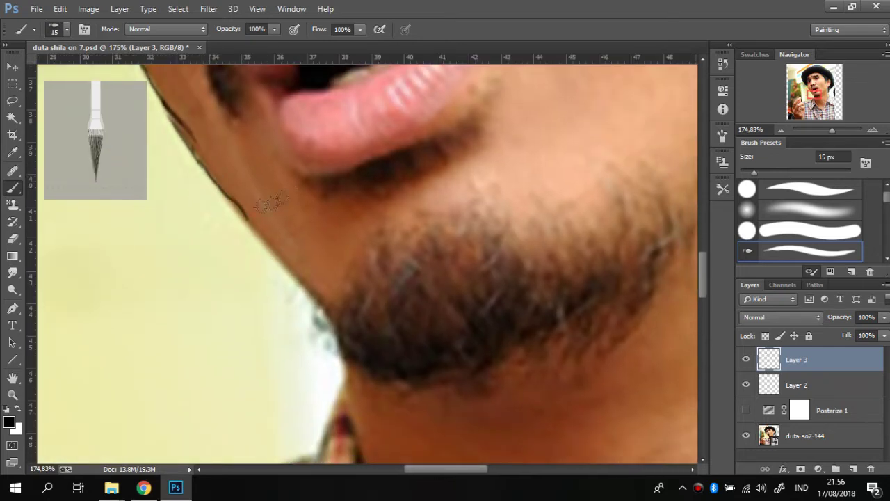
left_click_drag(247, 218, 303, 282)
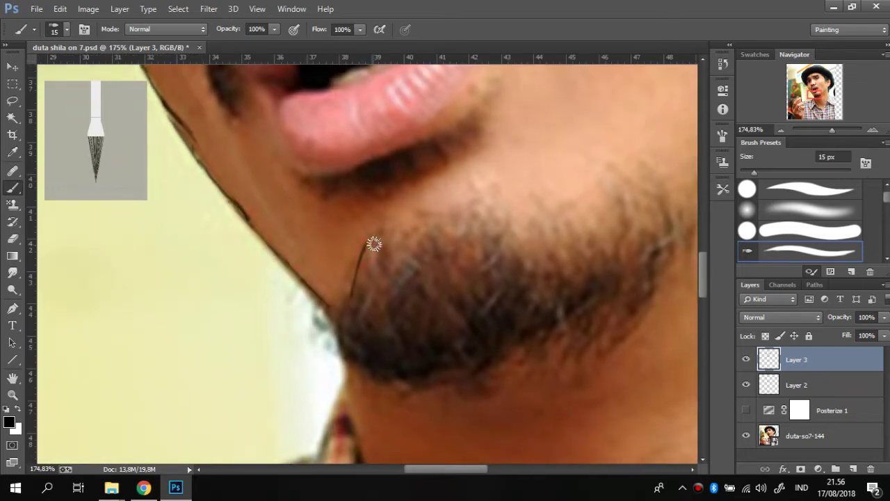
mouse_move(361, 259)
left_mouse_down()
mouse_move(368, 238)
mouse_move(354, 285)
mouse_move(376, 243)
mouse_move(404, 296)
left_mouse_up()
key("ctrl+s")
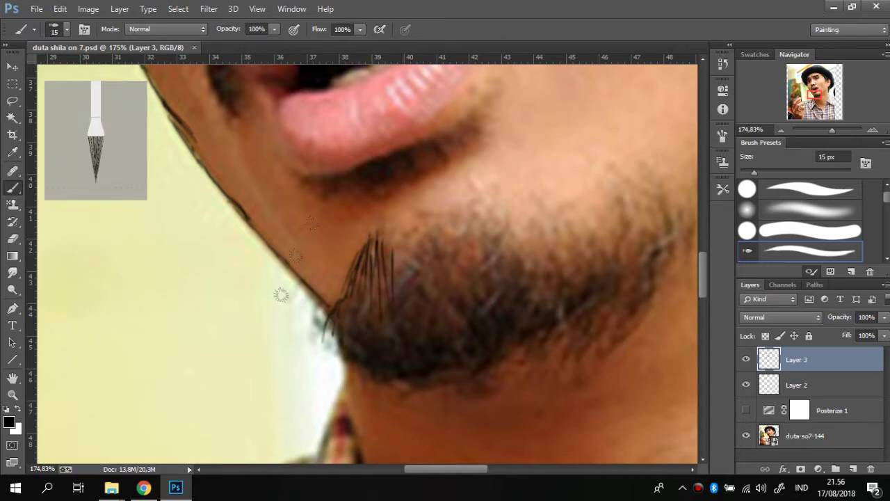
Draw lines under the lower lip, add beard hairs, and darken inside the mouth.
left_click_drag(378, 258, 329, 314)
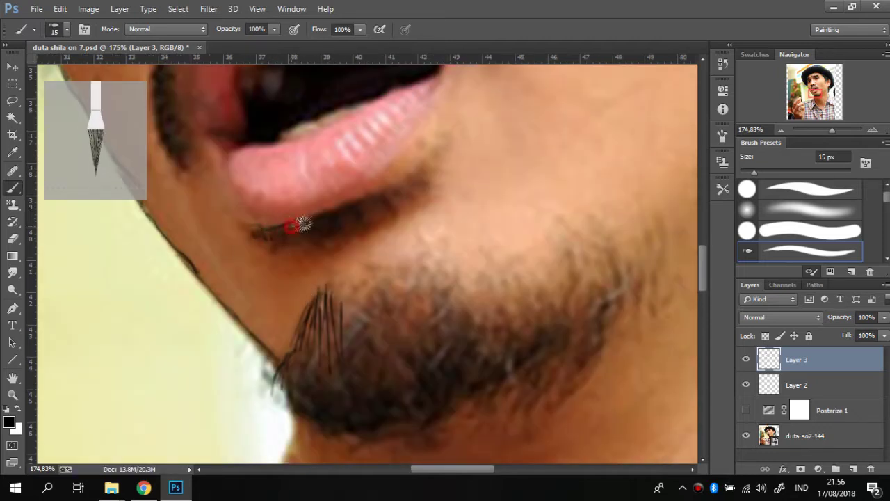
left_click_drag(309, 233, 361, 203)
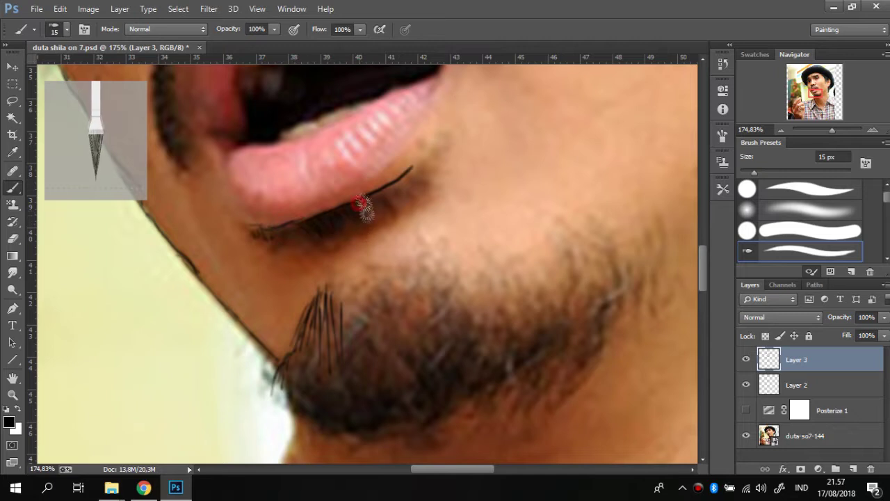
left_click_drag(284, 234, 334, 227)
left_click_drag(356, 304, 348, 360)
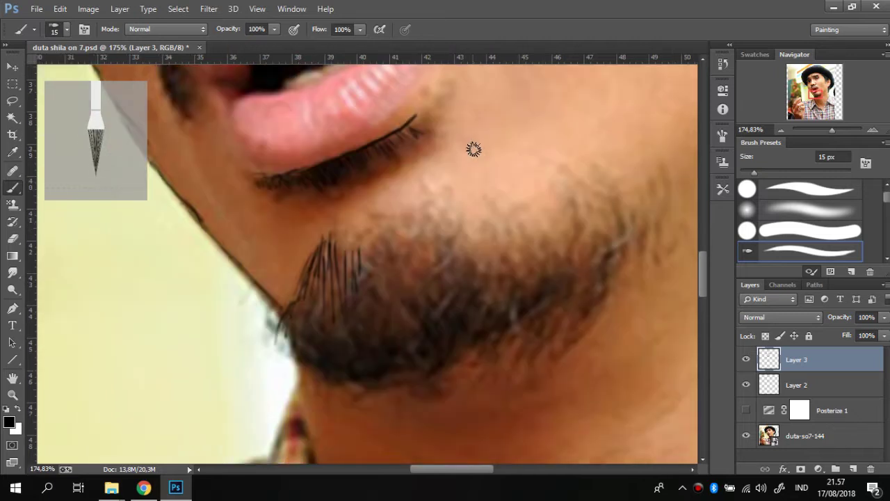
mouse_move(480, 263)
left_mouse_down()
mouse_move(368, 249)
mouse_move(348, 268)
mouse_move(350, 308)
left_mouse_up()
Lower the base photo layer's opacity, then hatch the mouth interior on Layer 3.
left_click(806, 435)
left_click(884, 317)
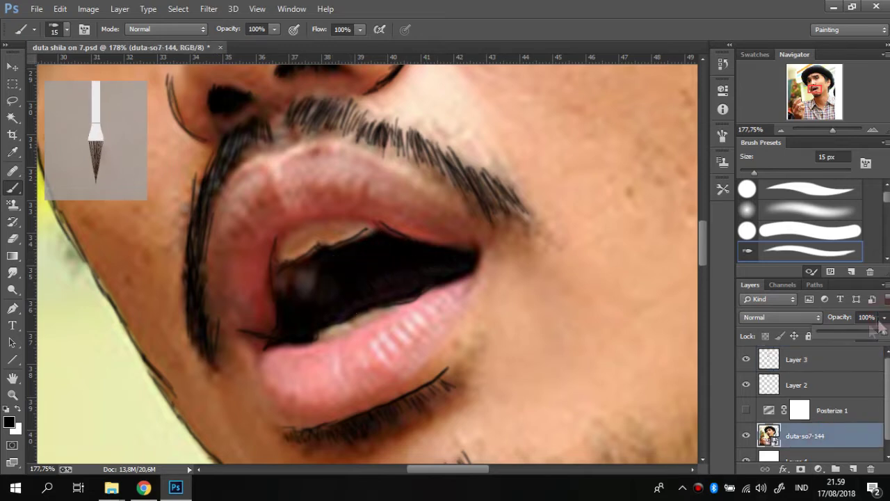
left_click_drag(882, 331, 862, 331)
left_click(767, 359)
mouse_move(277, 284)
left_mouse_down()
mouse_move(268, 327)
mouse_move(278, 278)
mouse_move(288, 274)
left_mouse_up()
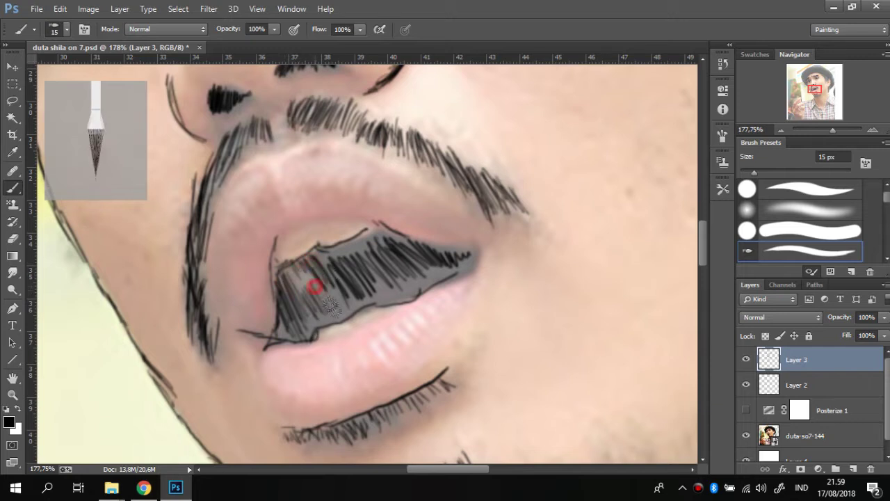
mouse_move(396, 299)
left_mouse_down()
mouse_move(418, 268)
mouse_move(445, 259)
mouse_move(405, 258)
mouse_move(397, 294)
mouse_move(334, 278)
mouse_move(369, 295)
mouse_move(285, 306)
mouse_move(278, 226)
left_mouse_up()
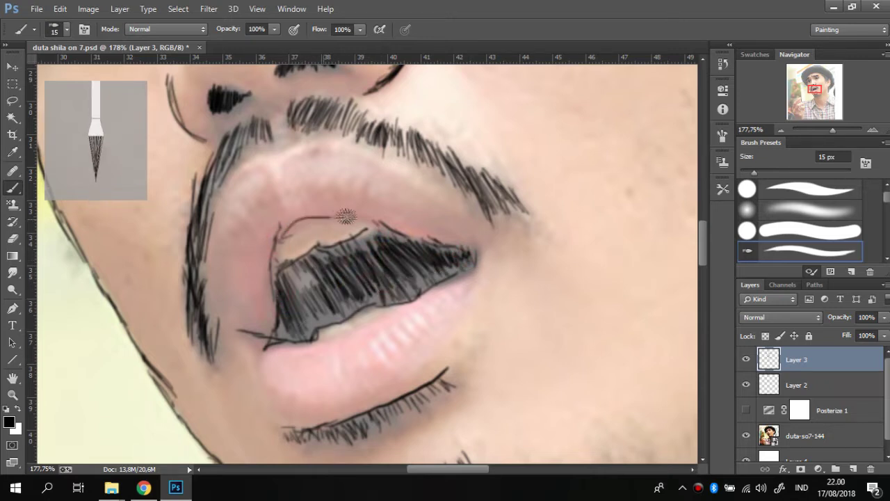
Line the upper lip, outline the mouth corners and lower lip, and hatch up to the lip.
left_click_drag(358, 148, 382, 164)
left_click_drag(471, 268, 464, 285)
left_click_drag(264, 357, 275, 407)
left_click_drag(219, 306, 261, 341)
mouse_move(315, 313)
left_mouse_down()
mouse_move(329, 268)
mouse_move(363, 240)
mouse_move(418, 264)
mouse_move(403, 192)
left_mouse_up()
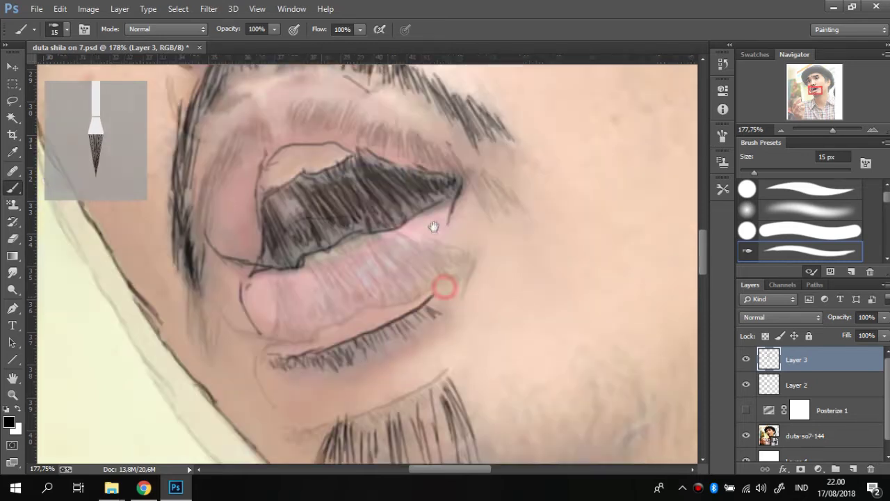
Fill the chin beard with dense black hair strokes across all sides.
left_click_drag(358, 355, 282, 122)
left_click_drag(514, 129, 511, 216)
left_click_drag(525, 105, 527, 242)
mouse_move(545, 230)
left_mouse_down()
mouse_move(556, 132)
mouse_move(550, 177)
mouse_move(601, 97)
mouse_move(605, 191)
left_mouse_up()
mouse_move(452, 264)
left_mouse_down()
mouse_move(449, 184)
mouse_move(428, 264)
left_mouse_up()
left_click_drag(418, 272, 421, 226)
mouse_move(477, 205)
left_mouse_down()
mouse_move(477, 225)
mouse_move(485, 197)
mouse_move(512, 209)
mouse_move(461, 266)
mouse_move(445, 224)
left_mouse_up()
left_click_drag(432, 275, 441, 226)
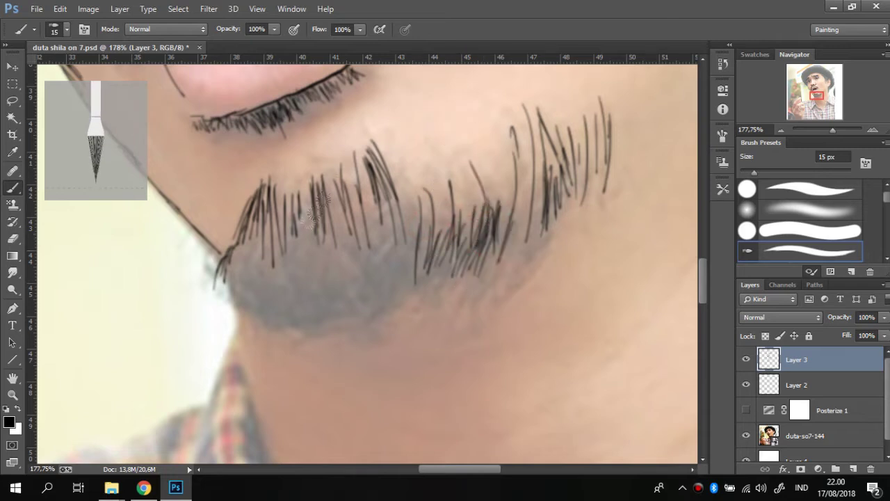
mouse_move(235, 256)
left_mouse_down()
mouse_move(279, 229)
mouse_move(252, 246)
mouse_move(323, 236)
mouse_move(313, 213)
mouse_move(348, 223)
mouse_move(358, 238)
mouse_move(377, 194)
mouse_move(387, 206)
mouse_move(404, 199)
mouse_move(533, 244)
mouse_move(463, 239)
mouse_move(404, 265)
mouse_move(372, 258)
mouse_move(259, 304)
mouse_move(278, 239)
mouse_move(340, 287)
mouse_move(330, 206)
mouse_move(349, 193)
mouse_move(408, 193)
mouse_move(430, 214)
mouse_move(463, 175)
mouse_move(499, 199)
mouse_move(539, 194)
mouse_move(596, 123)
mouse_move(264, 285)
mouse_move(235, 262)
mouse_move(399, 233)
mouse_move(392, 193)
mouse_move(297, 233)
mouse_move(258, 232)
mouse_move(367, 205)
mouse_move(317, 199)
mouse_move(441, 228)
left_mouse_up()
Add beard hairs and trace the jaw edge down to the collar.
mouse_move(490, 203)
left_mouse_down()
mouse_move(452, 155)
mouse_move(515, 104)
left_mouse_up()
mouse_move(255, 149)
left_mouse_down()
mouse_move(258, 199)
mouse_move(292, 300)
left_mouse_up()
mouse_move(282, 261)
left_mouse_down()
mouse_move(268, 230)
mouse_move(314, 382)
left_mouse_up()
left_click_drag(315, 383, 267, 275)
mouse_move(243, 209)
left_mouse_down()
mouse_move(300, 327)
mouse_move(380, 406)
left_mouse_up()
Outline the left shirt collar edge toward the button and trace its white edge.
left_click_drag(353, 374, 333, 312)
mouse_move(292, 264)
left_mouse_down()
mouse_move(369, 355)
mouse_move(431, 285)
left_mouse_up()
mouse_move(236, 198)
left_mouse_down()
mouse_move(198, 295)
mouse_move(104, 379)
left_mouse_up()
mouse_move(208, 237)
left_mouse_down()
mouse_move(180, 300)
mouse_move(278, 175)
mouse_move(248, 198)
mouse_move(287, 191)
mouse_move(286, 243)
left_mouse_up()
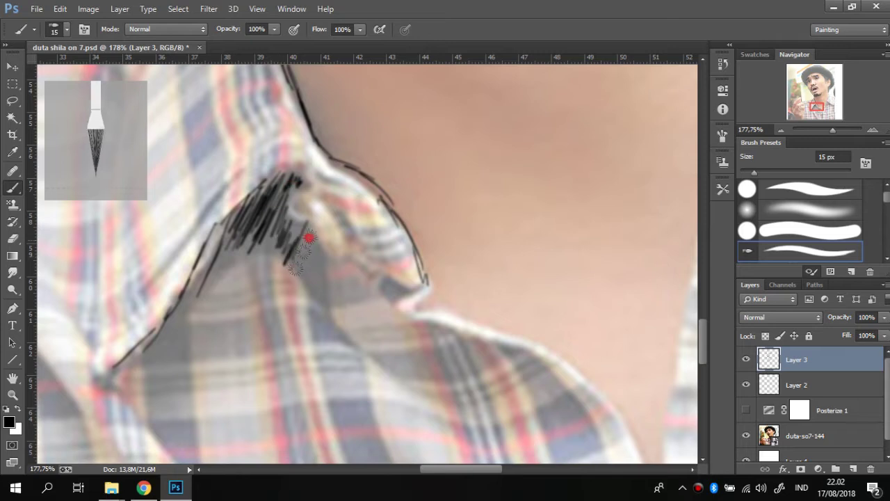
left_click_drag(329, 306, 278, 125)
mouse_move(321, 104)
left_mouse_down()
mouse_move(452, 150)
mouse_move(525, 245)
left_mouse_up()
mouse_move(341, 94)
left_mouse_down()
mouse_move(477, 149)
mouse_move(579, 276)
mouse_move(570, 409)
left_mouse_up()
Outline the right collar edge beside the neck and the collar's lower edge.
left_click_drag(586, 228, 543, 373)
left_click_drag(581, 155, 539, 326)
mouse_move(624, 120)
left_mouse_down()
mouse_move(555, 191)
mouse_move(540, 151)
mouse_move(514, 265)
left_mouse_up()
left_click_drag(549, 167, 491, 271)
mouse_move(584, 139)
left_mouse_down()
mouse_move(630, 194)
mouse_move(525, 185)
left_mouse_up()
mouse_move(369, 320)
left_mouse_down()
mouse_move(419, 302)
mouse_move(596, 174)
left_mouse_up()
left_click_drag(619, 132, 470, 204)
left_click_drag(333, 194, 664, 368)
mouse_move(461, 132)
left_mouse_down()
mouse_move(531, 179)
mouse_move(647, 144)
left_mouse_up()
Trace the neck edge down to the collar and draw lines along the collar.
left_click_drag(593, 292, 556, 348)
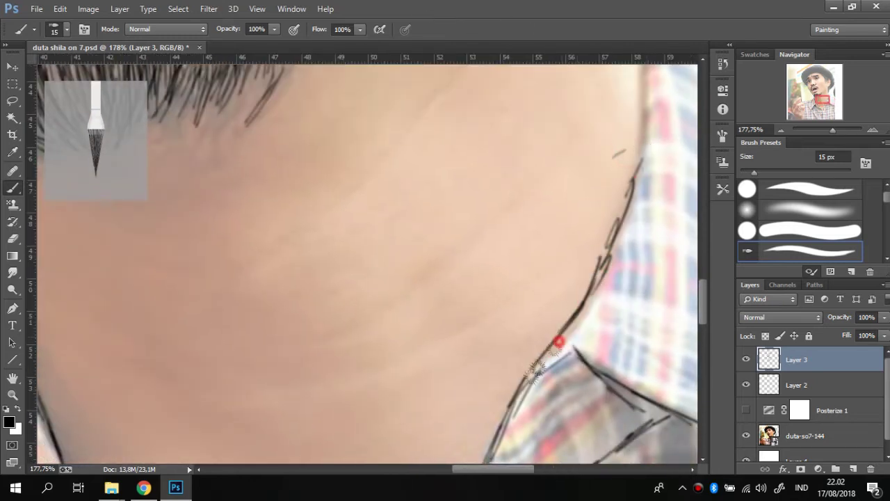
scroll(531, 195, "right", 5)
left_click_drag(475, 103, 467, 292)
scroll(468, 292, "up", 1)
mouse_move(445, 83)
left_mouse_down()
mouse_move(461, 199)
mouse_move(533, 258)
left_mouse_up()
scroll(521, 298, "right", 5)
mouse_move(345, 134)
left_mouse_down()
mouse_move(471, 244)
mouse_move(637, 254)
mouse_move(407, 179)
mouse_move(510, 239)
left_mouse_up()
right_click(688, 282)
left_click(564, 187)
Add strokes at the collar's right end and a line down the shirt's front opening.
left_click_drag(281, 226, 321, 319)
left_click_drag(306, 199, 345, 386)
left_click(292, 197)
scroll(292, 196, "down", 2)
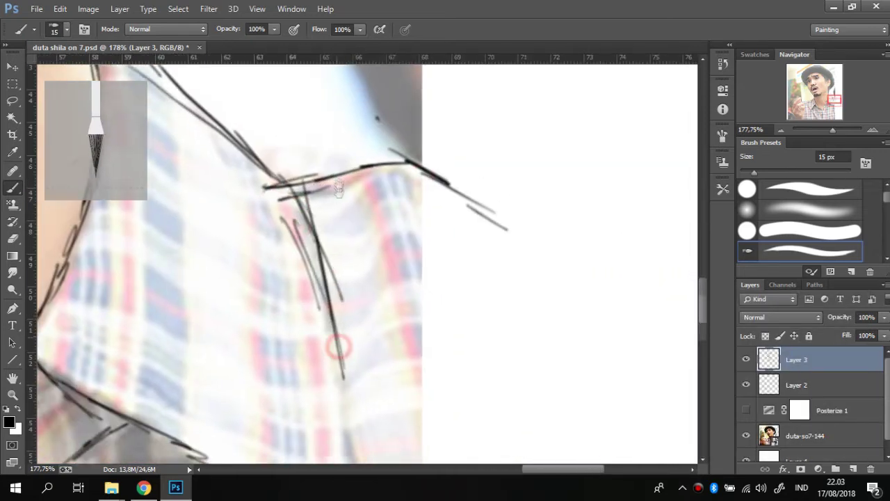
scroll(338, 343, "left", 3)
left_click_drag(351, 188, 338, 358)
scroll(338, 358, "down", 3)
scroll(338, 358, "left", 3)
scroll(319, 263, "down", 3)
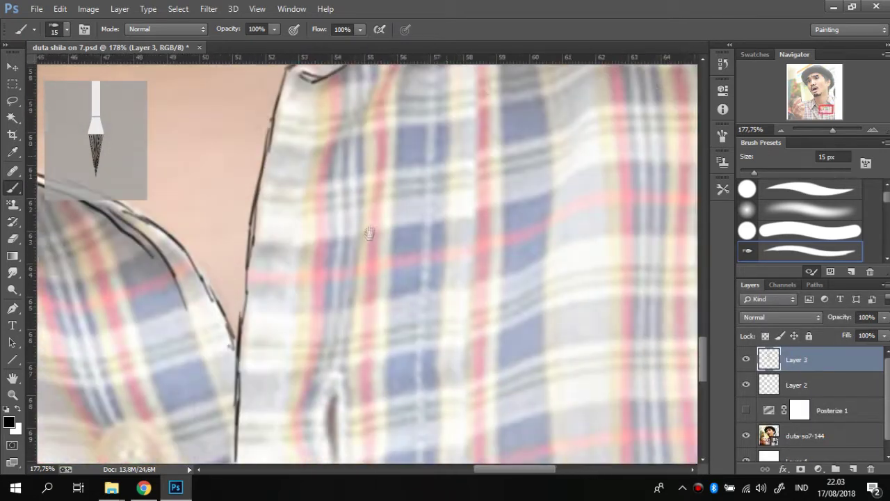
scroll(353, 305, "down", 3)
scroll(433, 149, "up", 3)
Ink the left eye's lashes and upper lid and fill the iris with dark strokes.
scroll(423, 143, "up", 3)
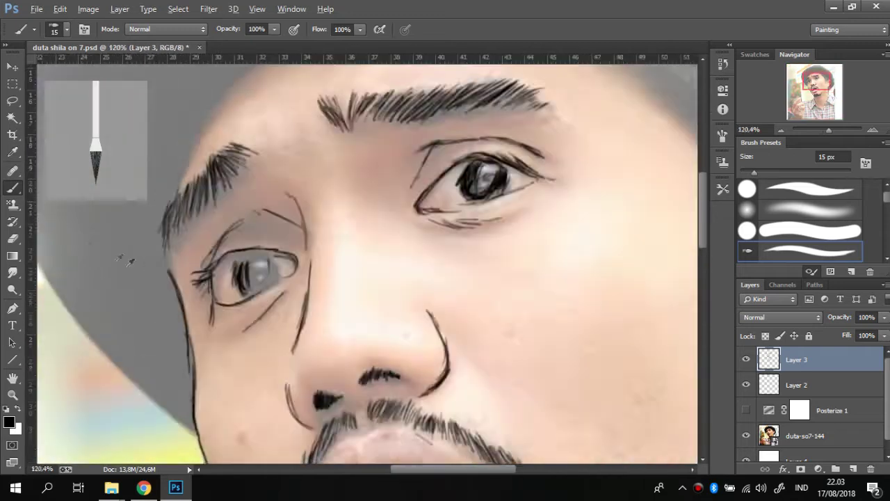
scroll(325, 259, "up", 2)
mouse_move(251, 215)
left_mouse_down()
mouse_move(240, 240)
mouse_move(285, 239)
left_mouse_up()
mouse_move(278, 206)
left_mouse_down()
mouse_move(317, 233)
mouse_move(332, 266)
left_mouse_up()
mouse_move(323, 216)
left_mouse_down()
mouse_move(340, 268)
mouse_move(299, 310)
mouse_move(285, 251)
mouse_move(282, 313)
left_mouse_up()
mouse_move(275, 212)
left_mouse_down()
mouse_move(303, 247)
mouse_move(331, 247)
mouse_move(344, 285)
left_mouse_up()
mouse_move(177, 258)
left_mouse_down()
mouse_move(199, 255)
mouse_move(264, 209)
left_mouse_up()
mouse_move(345, 220)
left_mouse_down()
mouse_move(393, 223)
mouse_move(407, 250)
mouse_move(313, 230)
mouse_move(273, 254)
mouse_move(294, 308)
mouse_move(354, 230)
left_mouse_up()
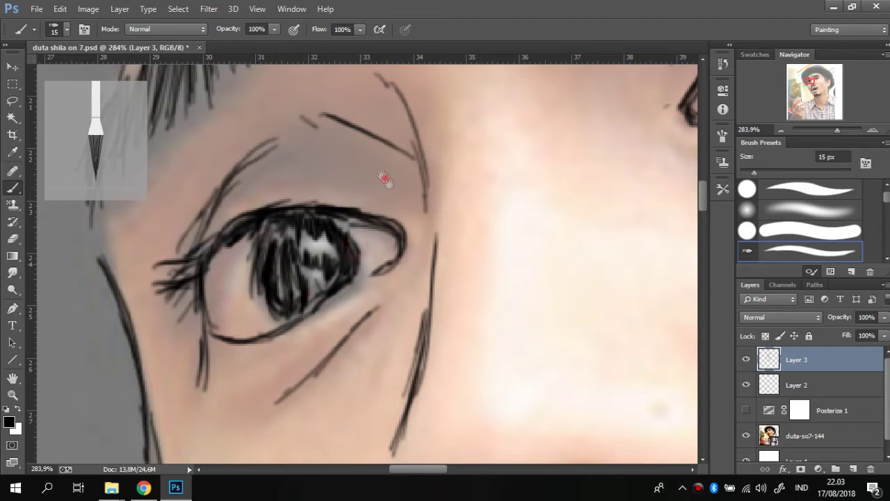
Sketch an ink line along the top contour of the head.
scroll(396, 194, "up", 5)
scroll(438, 219, "up", 5)
mouse_move(457, 230)
left_mouse_down()
mouse_move(362, 424)
mouse_move(353, 238)
mouse_move(417, 146)
left_mouse_up()
left_click_drag(369, 202, 487, 90)
scroll(398, 178, "up", 3)
scroll(398, 178, "right", 3)
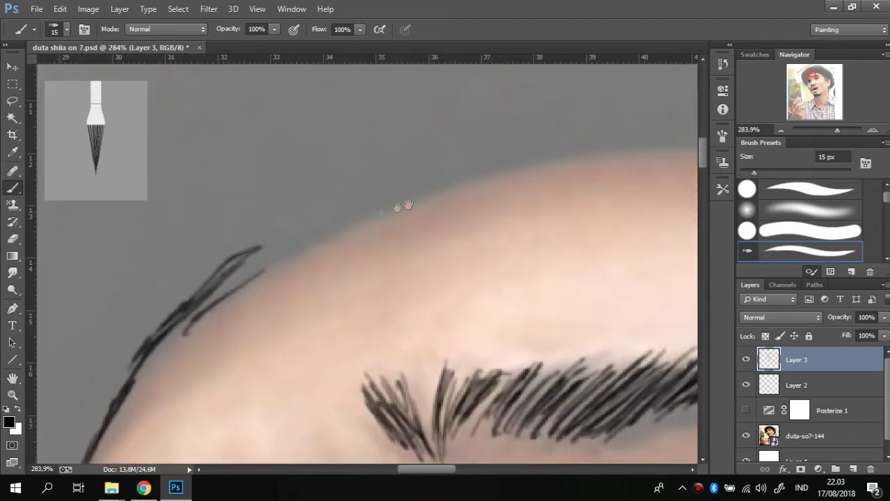
Paint short and diagonal hair strokes along the forehead hairline with the 15 px brush.
scroll(527, 183, "right", 5)
mouse_move(410, 207)
left_mouse_down()
mouse_move(431, 214)
mouse_move(521, 205)
mouse_move(580, 243)
left_mouse_up()
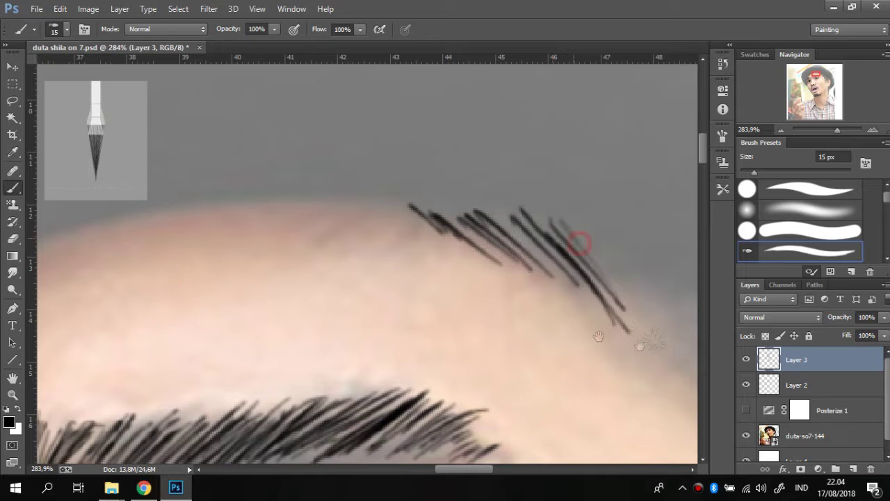
scroll(580, 243, "right", 3)
scroll(580, 243, "down", 1)
left_click_drag(379, 153, 500, 260)
left_click_drag(411, 156, 479, 196)
scroll(478, 195, "down", 2)
scroll(478, 195, "right", 3)
left_click_drag(396, 179, 598, 344)
mouse_move(414, 195)
left_mouse_down()
mouse_move(609, 407)
mouse_move(605, 341)
left_mouse_up()
left_click_drag(445, 203, 566, 229)
Continue the hairline strokes, extending them toward the ear.
scroll(566, 229, "down", 3)
scroll(566, 229, "right", 3)
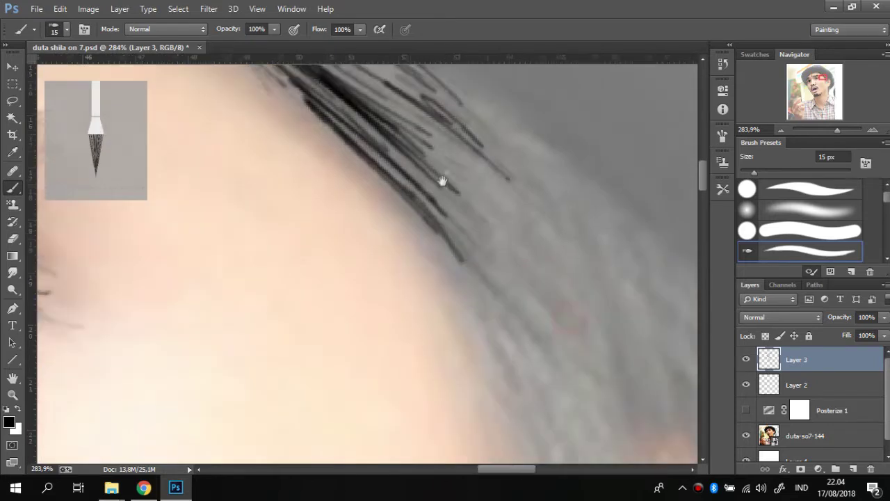
left_click_drag(441, 179, 514, 306)
left_click_drag(441, 240, 534, 252)
left_click_drag(487, 139, 568, 281)
left_click_drag(523, 164, 605, 309)
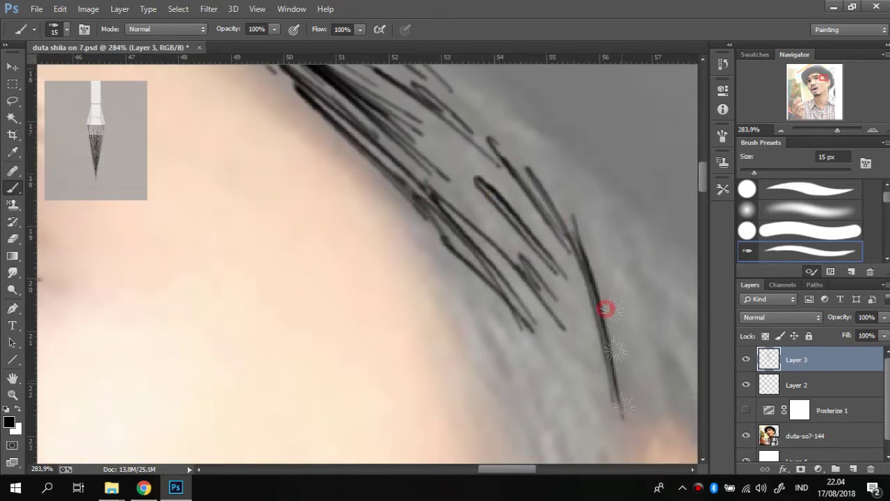
scroll(596, 278, "down", 2)
scroll(596, 278, "right", 2)
Fill in more hair strokes along the hairline.
mouse_move(400, 105)
left_mouse_down()
mouse_move(464, 161)
mouse_move(486, 243)
left_mouse_up()
left_click_drag(413, 175, 526, 304)
left_click_drag(528, 146, 578, 334)
left_click_drag(533, 163, 587, 292)
scroll(447, 172, "down", 2)
mouse_move(447, 173)
left_mouse_down()
mouse_move(455, 264)
mouse_move(480, 333)
left_mouse_up()
left_click_drag(465, 185, 493, 308)
scroll(493, 308, "down", 2)
scroll(493, 309, "right", 1)
Paint hair strokes running down beside and toward the ear.
left_click_drag(445, 264, 411, 368)
left_click_drag(459, 202, 497, 306)
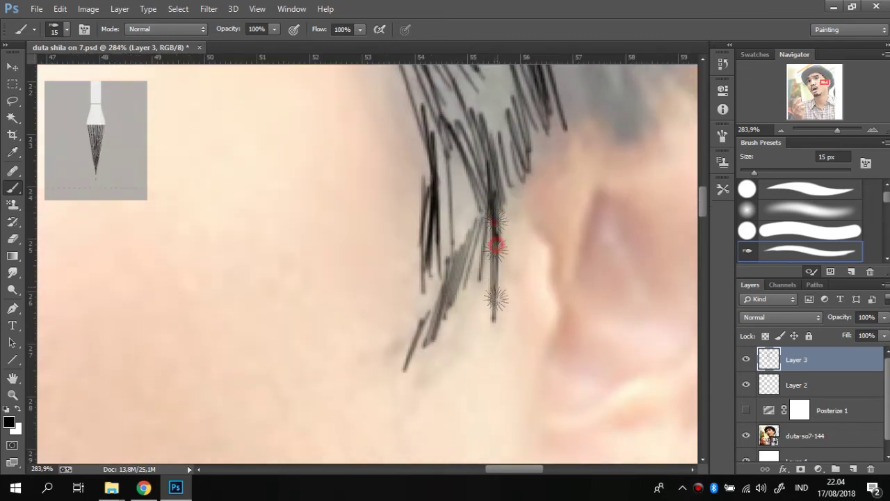
left_click_drag(484, 261, 508, 327)
scroll(493, 209, "up", 3)
scroll(480, 202, "right", 1)
left_click_drag(480, 195, 536, 327)
left_click_drag(501, 183, 591, 341)
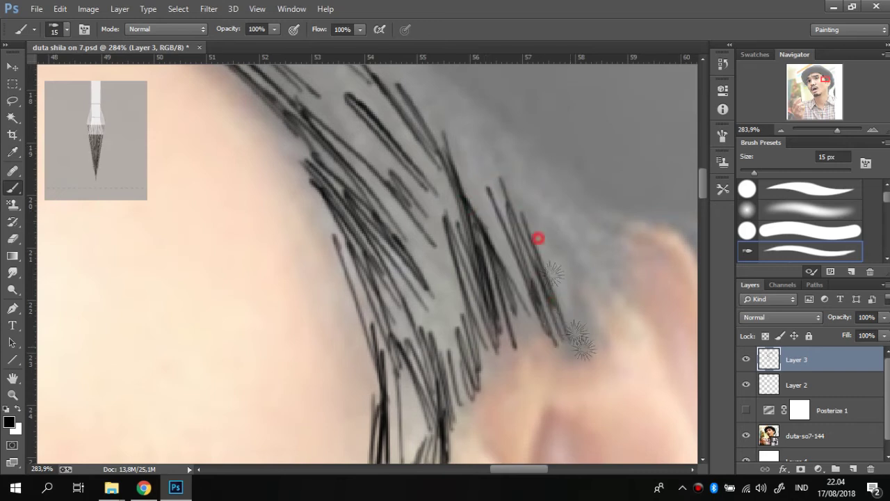
left_click_drag(536, 239, 578, 397)
left_click_drag(490, 309, 501, 379)
left_click_drag(474, 177, 515, 257)
scroll(492, 189, "down", 2)
scroll(492, 189, "right", 3)
left_click_drag(483, 147, 517, 319)
Stroke along the hair edge next to the ear.
scroll(497, 246, "up", 2)
scroll(497, 246, "left", 2)
left_click_drag(533, 262, 606, 332)
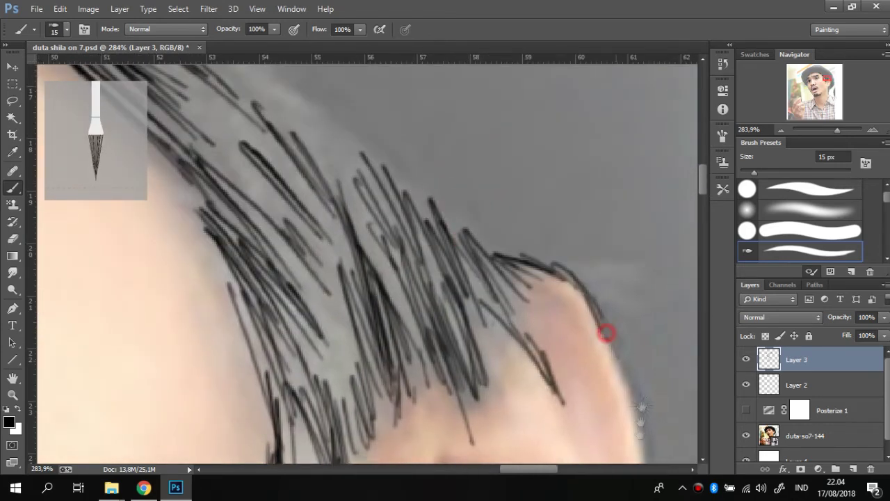
scroll(605, 332, "down", 3)
scroll(605, 331, "right", 1)
left_click_drag(536, 184, 592, 310)
scroll(592, 311, "down", 3)
Outline the ear and earlobe, replacing the jagged earlobe strokes with one smooth line.
left_click_drag(600, 87, 540, 409)
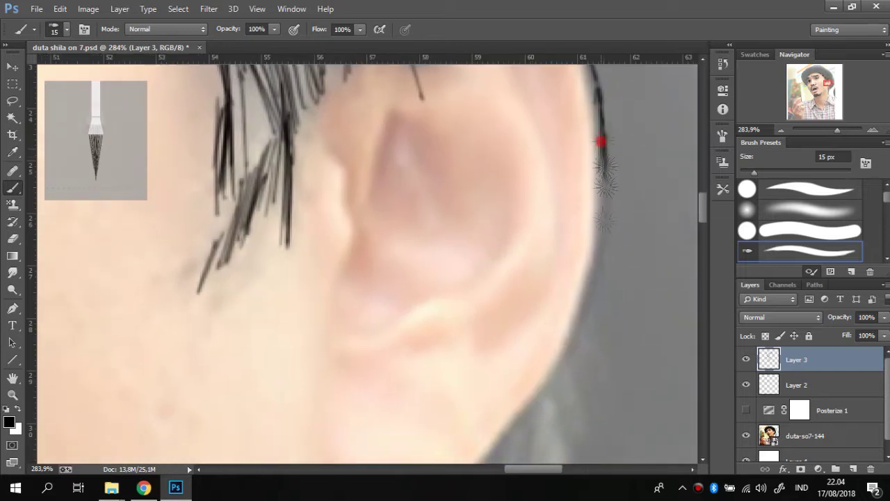
scroll(545, 95, "down", 3)
left_click_drag(619, 142, 535, 258)
mouse_move(408, 286)
left_mouse_down()
mouse_move(445, 286)
mouse_move(532, 256)
left_mouse_up()
left_click_drag(480, 277, 500, 272)
key("ctrl+alt+z")
key("ctrl+alt+z")
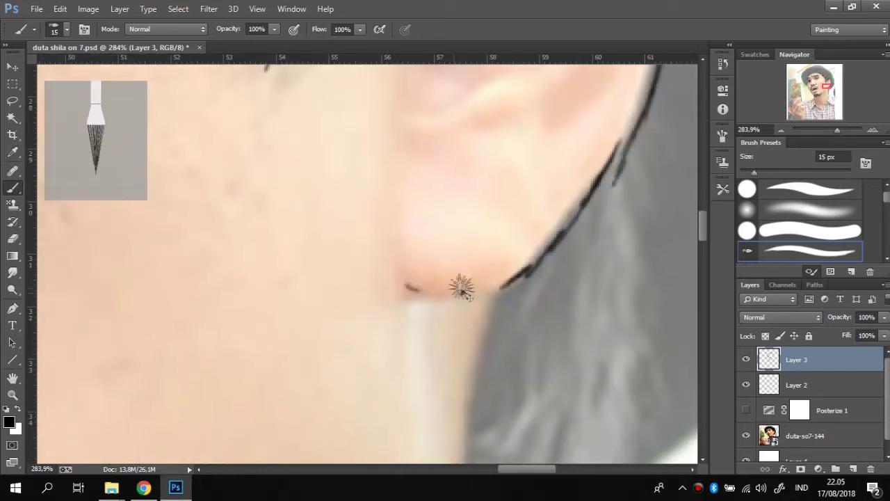
mouse_move(407, 285)
left_mouse_down()
mouse_move(509, 283)
mouse_move(514, 156)
mouse_move(497, 236)
left_mouse_up()
Add hair strokes below the earlobe along the jaw.
left_click_drag(536, 170, 480, 334)
left_click_drag(501, 216, 459, 361)
mouse_move(469, 292)
left_mouse_down()
mouse_move(492, 202)
mouse_move(512, 197)
mouse_move(507, 278)
mouse_move(566, 128)
mouse_move(521, 240)
mouse_move(518, 345)
left_mouse_up()
scroll(521, 243, "down", 3)
mouse_move(515, 236)
left_mouse_down()
mouse_move(549, 153)
mouse_move(532, 350)
mouse_move(572, 240)
mouse_move(562, 245)
left_mouse_up()
Paint hair strokes beside the ear and along the hair edge.
scroll(562, 244, "up", 3)
scroll(503, 136, "right", 4)
left_click_drag(503, 136, 513, 201)
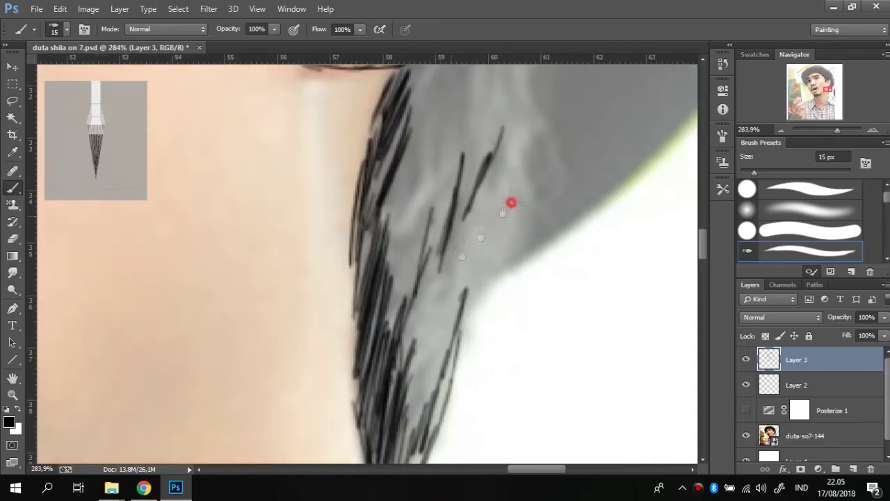
scroll(513, 200, "up", 2)
scroll(513, 201, "right", 2)
mouse_move(463, 153)
left_mouse_down()
mouse_move(522, 236)
mouse_move(541, 239)
mouse_move(389, 375)
mouse_move(367, 437)
left_mouse_up()
scroll(610, 132, "up", 2)
scroll(610, 131, "right", 2)
mouse_move(610, 131)
left_mouse_down()
mouse_move(477, 317)
mouse_move(577, 188)
left_mouse_up()
Lay strokes down the hair edge, starting to trace its outer contour.
scroll(578, 189, "up", 2)
scroll(577, 188, "right", 2)
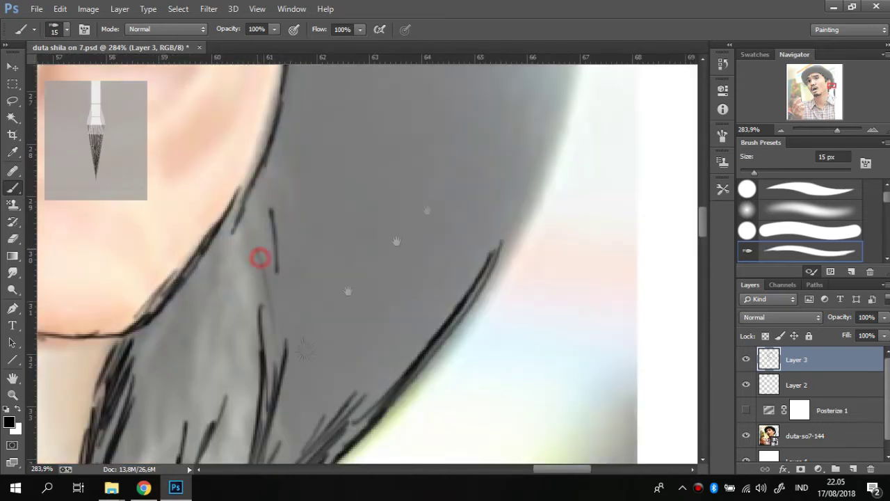
scroll(437, 199, "right", 2)
left_click_drag(439, 87, 429, 184)
left_click_drag(451, 146, 449, 219)
left_click_drag(445, 236, 418, 306)
left_click_drag(448, 219, 375, 404)
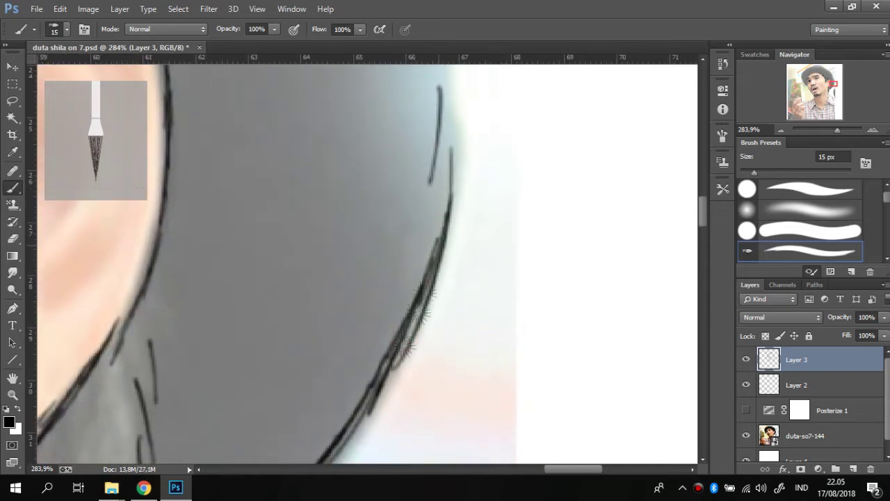
Finish tracing the outer edge of the hair with continuous strokes.
scroll(418, 175, "up", 4)
scroll(417, 174, "right", 1)
left_click_drag(404, 83, 413, 314)
scroll(407, 183, "up", 3)
left_click_drag(352, 159, 388, 239)
scroll(361, 192, "up", 2)
left_click_drag(348, 69, 418, 418)
scroll(366, 151, "up", 2)
left_click_drag(347, 111, 364, 117)
scroll(363, 117, "up", 2)
mouse_move(292, 83)
left_mouse_down()
mouse_move(372, 218)
mouse_move(424, 354)
left_mouse_up()
scroll(364, 237, "up", 3)
scroll(385, 212, "left", 3)
Fit the whole portrait on screen, then move to the top of the hat.
key("ctrl+0")
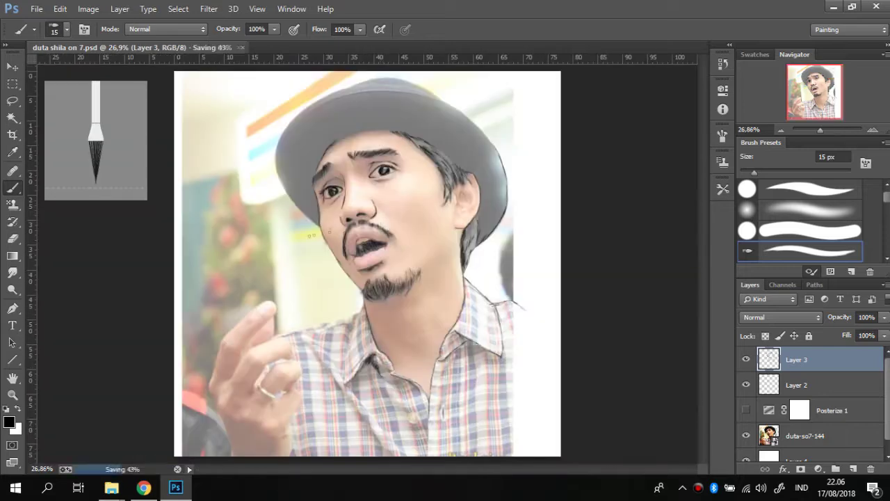
scroll(459, 117, "up", 2)
scroll(460, 117, "up", 2)
scroll(459, 117, "up", 2)
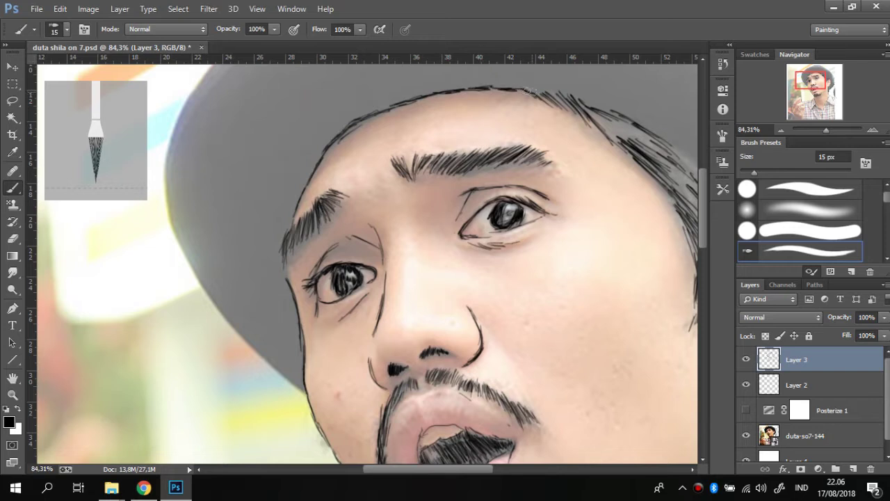
left_click_drag(306, 200, 367, 187)
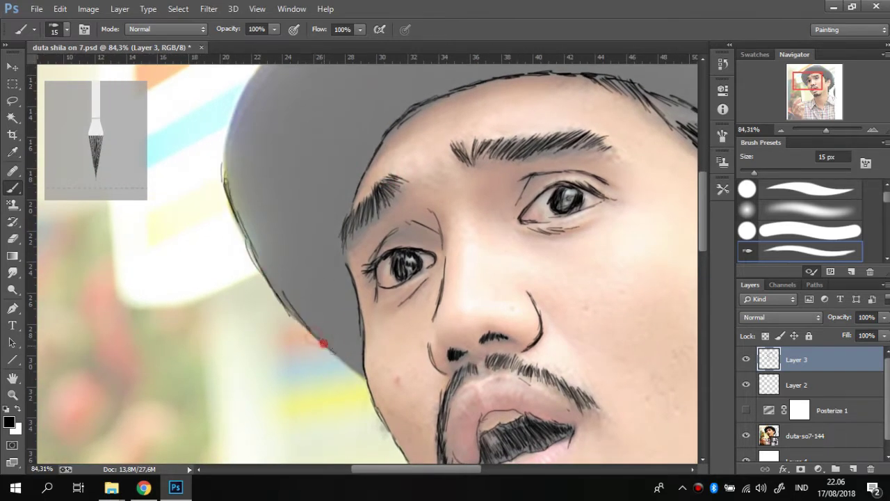
left_click_drag(238, 238, 342, 419)
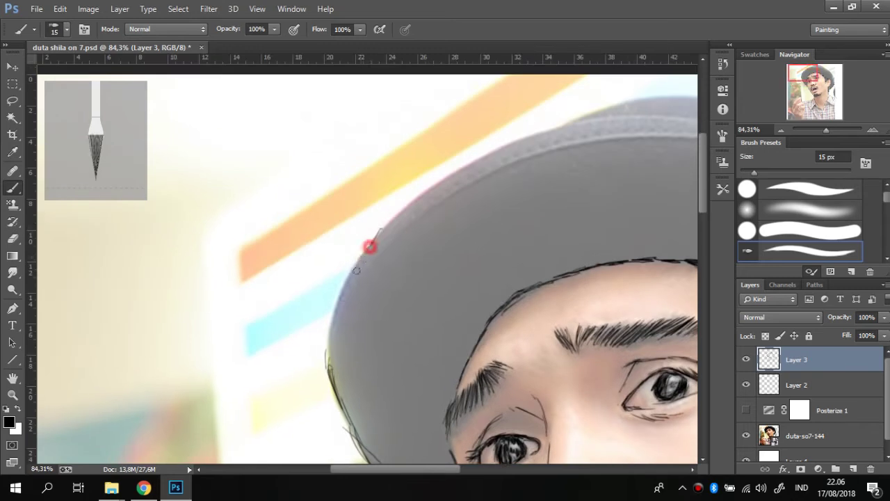
left_click_drag(375, 235, 368, 212)
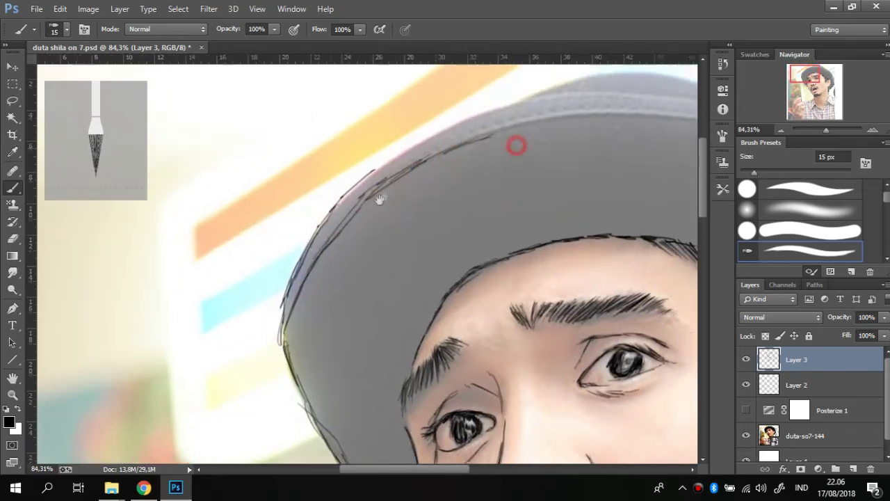
Follow the hat's top edge to its right side, ending at the ear and mouth.
left_click_drag(512, 143, 380, 199)
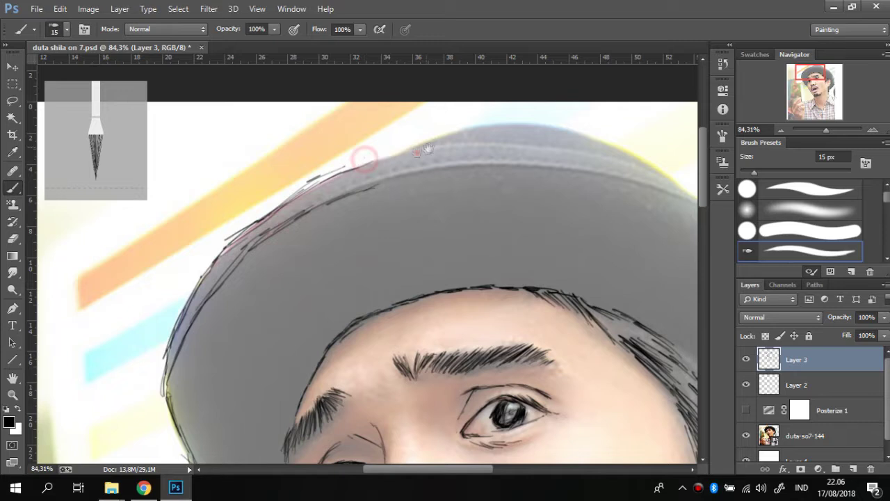
left_click_drag(410, 134, 320, 178)
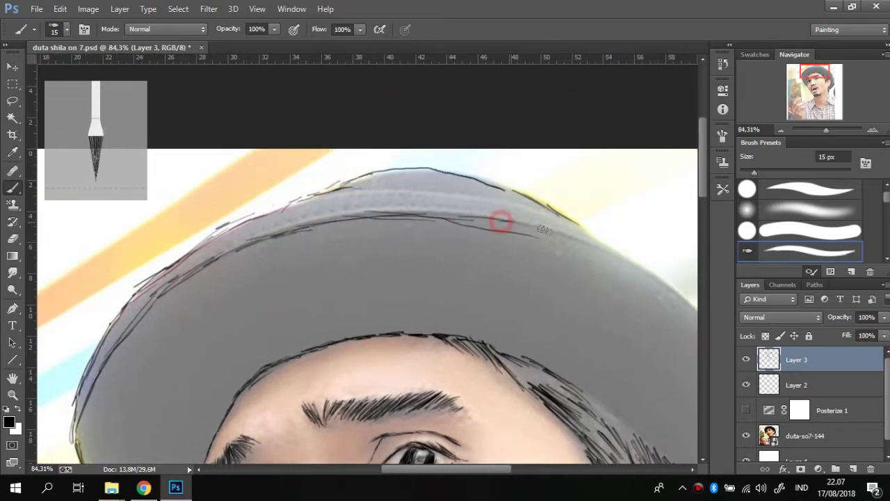
left_click_drag(522, 238, 325, 174)
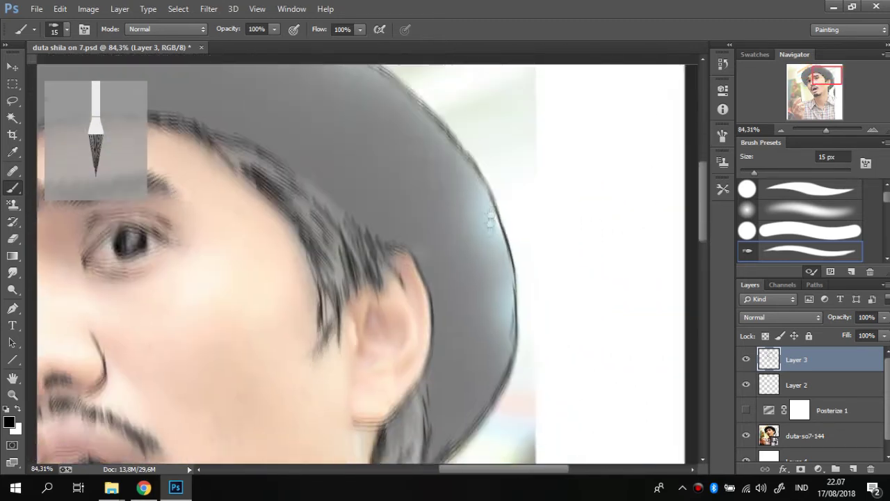
left_click_drag(509, 327, 502, 200)
left_click_drag(355, 310, 376, 251)
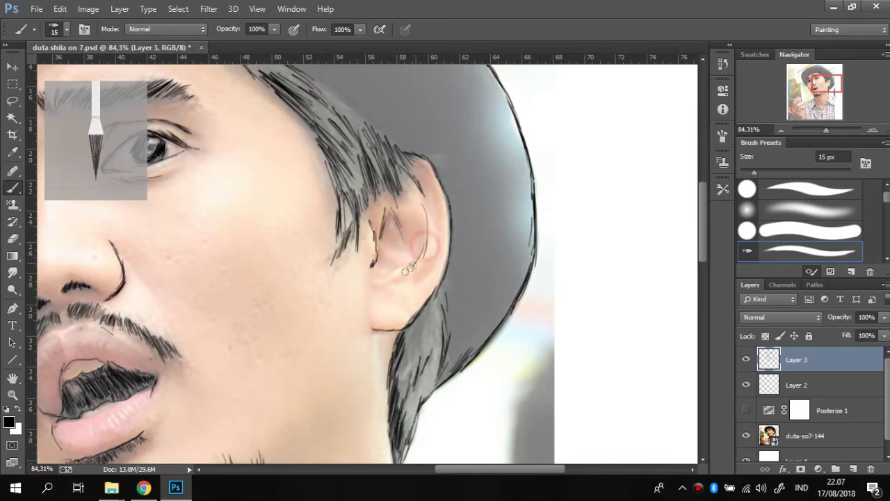
Move down to the neck and collar and sketch the shoulder line out from the collar.
mouse_move(383, 333)
left_mouse_down()
mouse_move(397, 243)
mouse_move(390, 230)
left_mouse_up()
left_click_drag(191, 458, 250, 340)
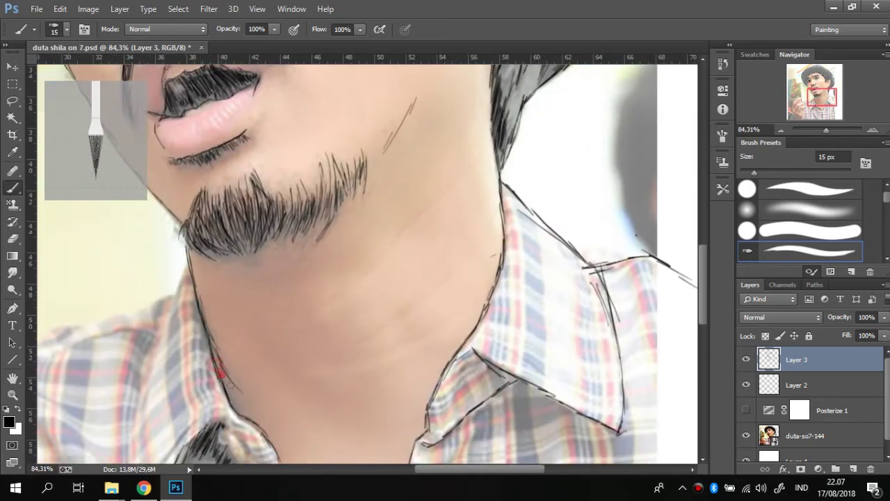
left_click_drag(185, 270, 296, 193)
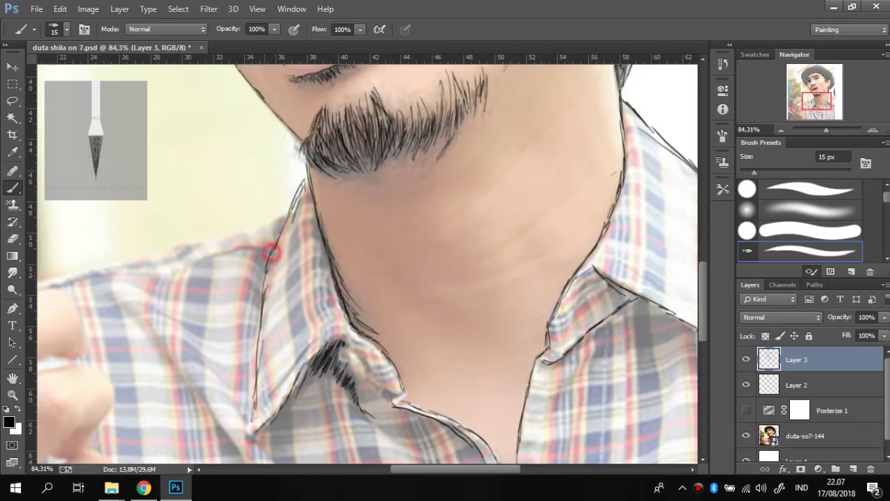
left_click_drag(318, 242, 377, 120)
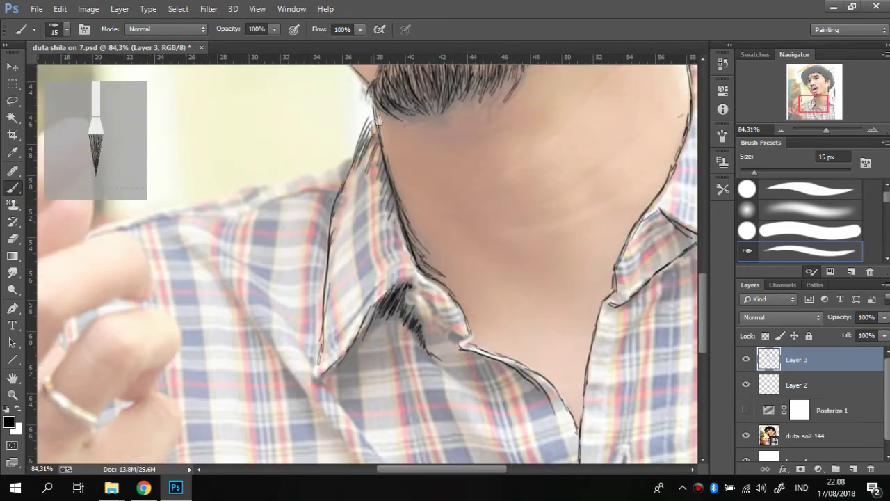
left_click_drag(353, 159, 92, 233)
Ink the shirt placket edge plus the collar's fold and upper edges.
mouse_move(217, 198)
left_mouse_down()
mouse_move(459, 233)
mouse_move(465, 340)
left_mouse_up()
left_click_drag(522, 160, 490, 285)
mouse_move(438, 240)
left_mouse_down()
mouse_move(381, 279)
mouse_move(347, 260)
mouse_move(394, 252)
left_mouse_up()
left_click_drag(193, 194, 236, 258)
mouse_move(184, 156)
left_mouse_down()
mouse_move(270, 246)
mouse_move(354, 310)
left_mouse_up()
left_click_drag(162, 111, 213, 180)
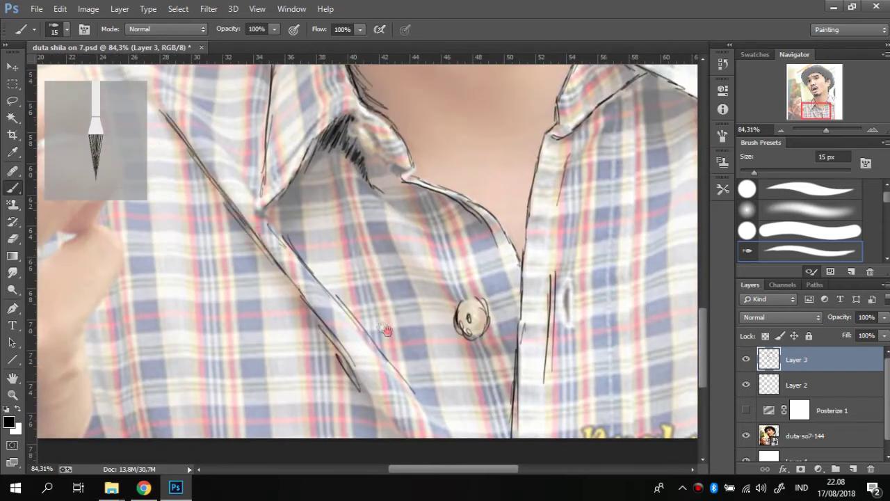
left_click_drag(387, 330, 274, 287)
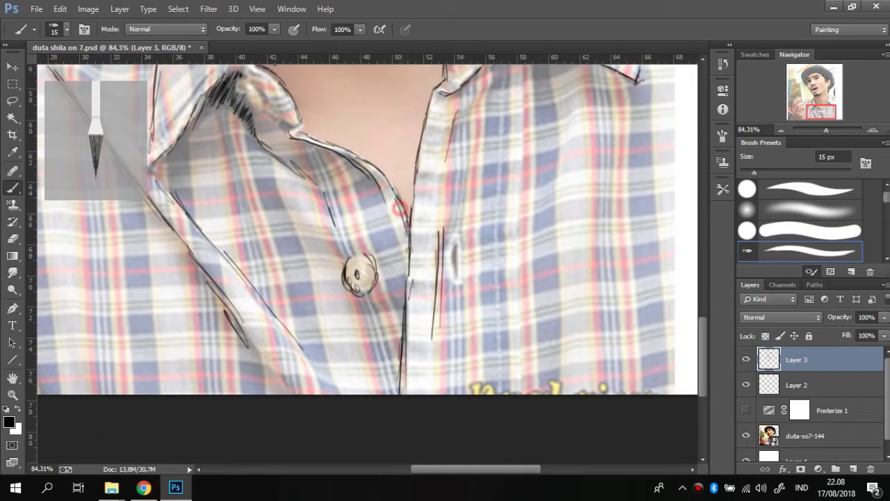
scroll(400, 208, "down", 1)
scroll(417, 198, "down", 2)
scroll(421, 202, "down", 2)
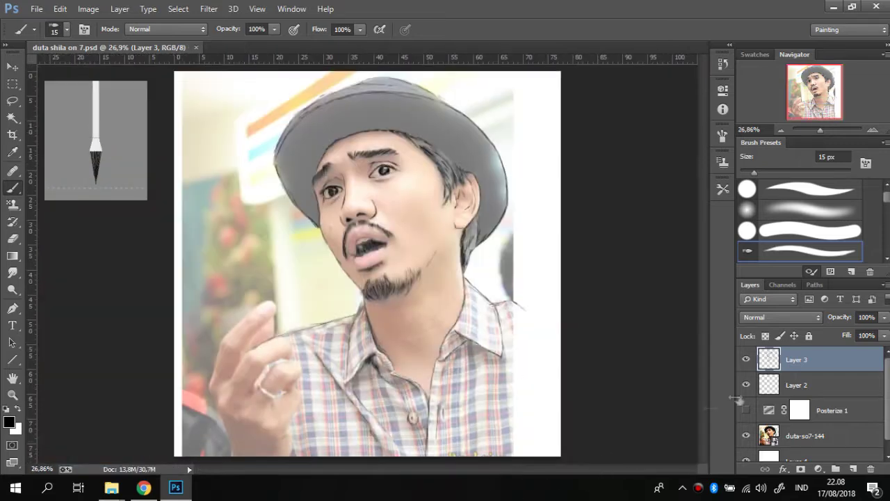
Briefly hide and reshow the photo layer, then return to the Brush tool.
left_click(745, 435)
left_click(745, 435)
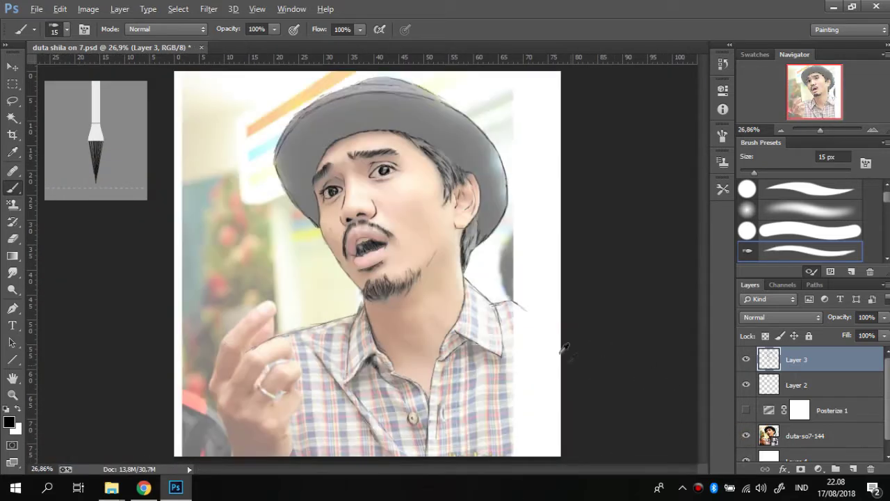
scroll(565, 348, "up", 3)
scroll(532, 292, "up", 2)
key("e")
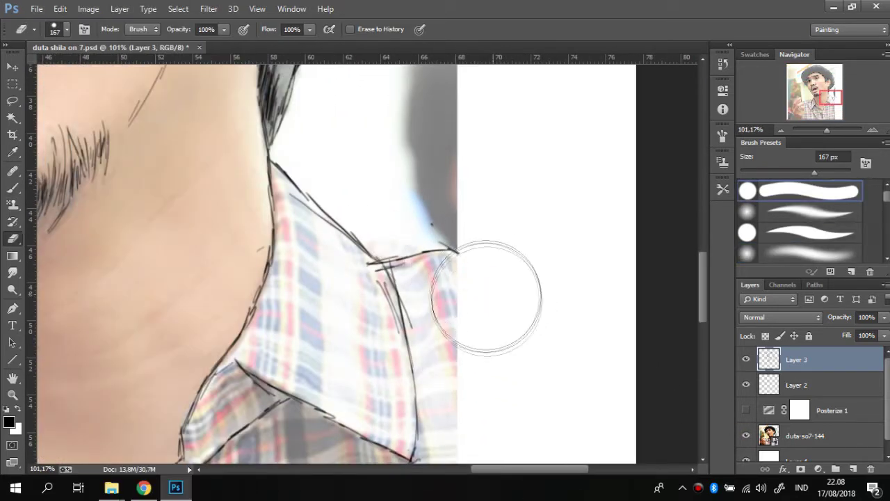
key("b")
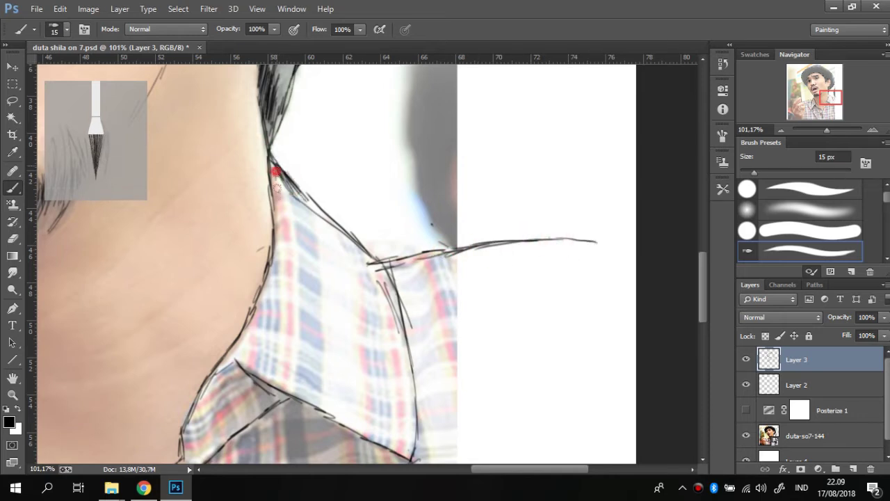
Draw lines along the neck and collar edges, then zoom out with the photo hidden.
mouse_move(275, 170)
left_mouse_down()
mouse_move(381, 277)
mouse_move(416, 370)
left_mouse_up()
mouse_move(239, 397)
left_mouse_down()
mouse_move(247, 321)
mouse_move(270, 293)
left_mouse_up()
left_click_drag(270, 354, 301, 301)
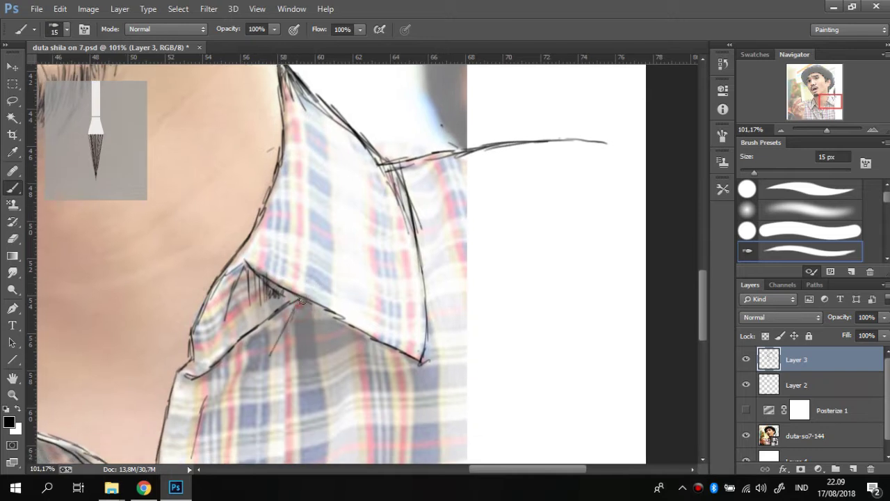
left_click_drag(420, 361, 425, 181)
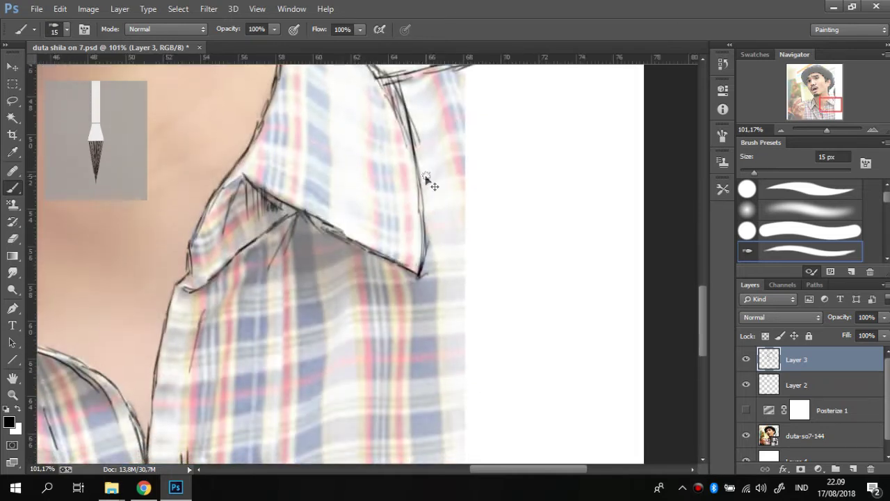
key("ctrl+0")
left_click(746, 436)
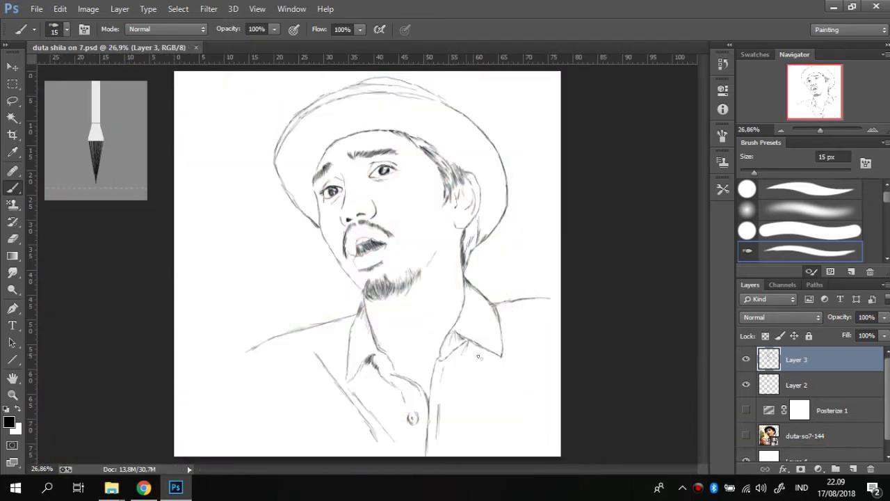
Make the posterized photo layer visible again under the ink.
scroll(365, 183, "up", 5)
scroll(586, 274, "up", 5)
left_click(746, 435)
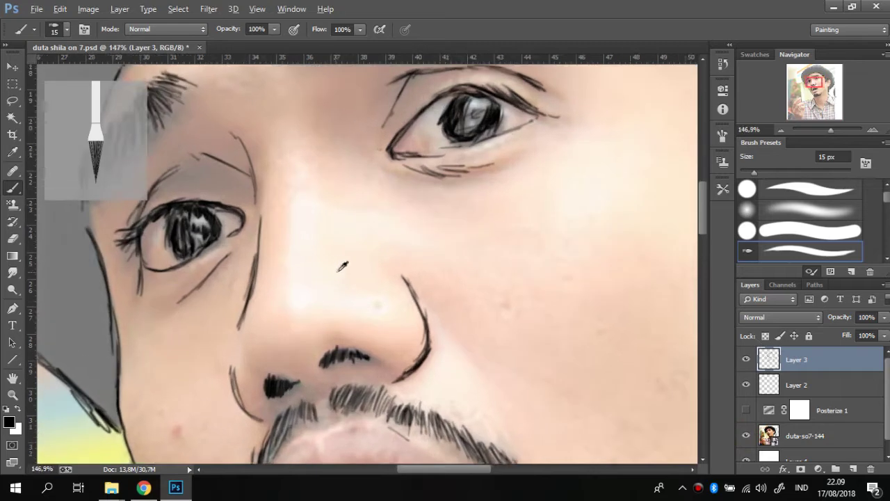
Add two new empty layers, Layer 5 and Layer 6, for more inking.
scroll(342, 265, "down", 3)
scroll(341, 244, "down", 2)
scroll(338, 209, "down", 2)
scroll(336, 180, "down", 3)
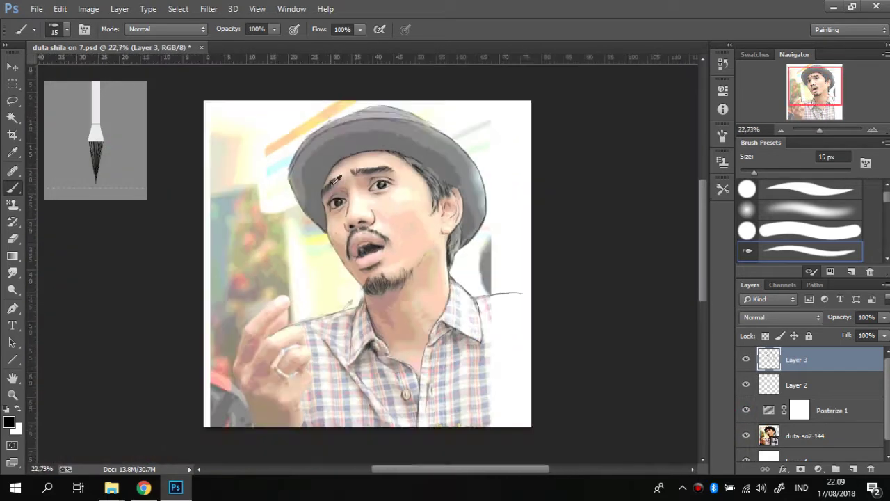
scroll(366, 338, "up", 5)
left_click(796, 385)
left_click(853, 468)
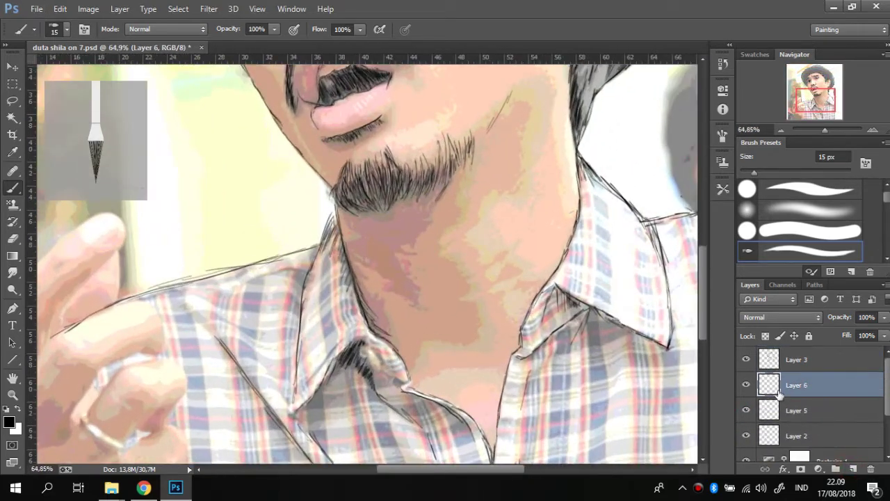
Reduce the brush size to 8 px from the canvas brush settings.
scroll(453, 313, "up", 3)
scroll(453, 314, "up", 3)
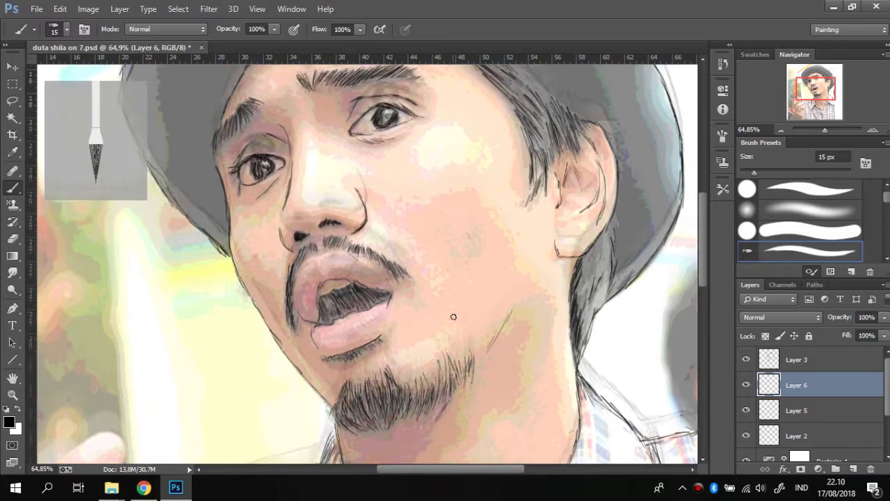
scroll(454, 313, "up", 2)
scroll(301, 209, "up", 2)
scroll(302, 209, "up", 2)
scroll(307, 212, "up", 1)
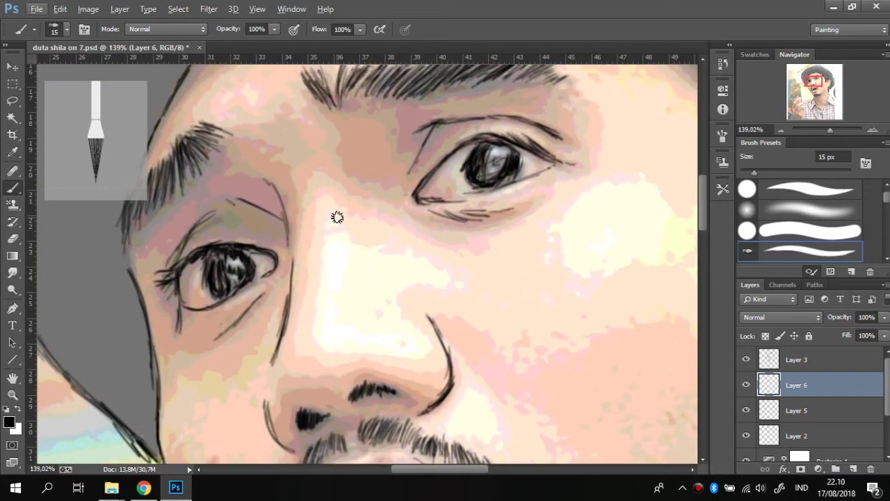
right_click(330, 265)
left_click_drag(411, 293, 403, 291)
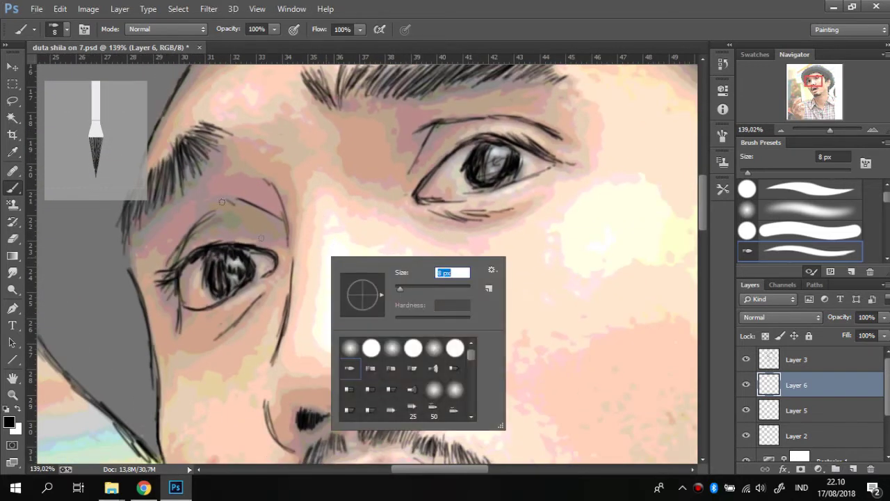
Ink fine hair strokes along the left eyebrow's tail and inner end with the 8 px brush.
key("Return")
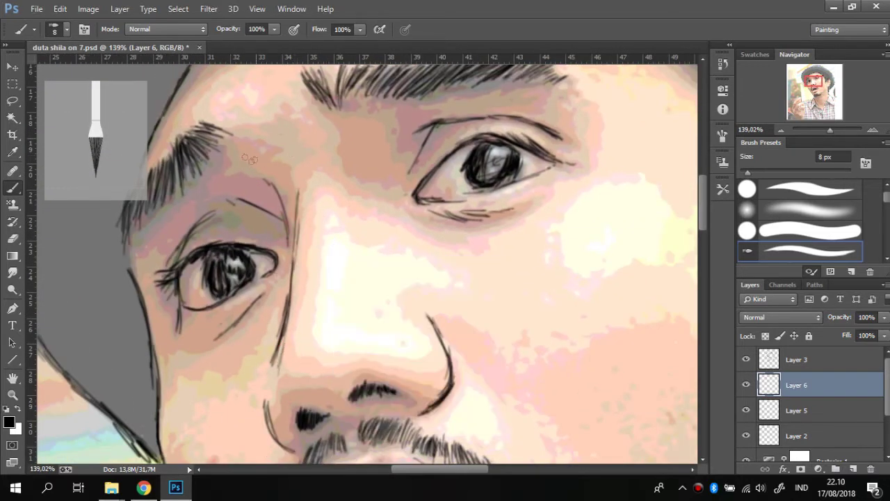
left_click_drag(285, 180, 229, 144)
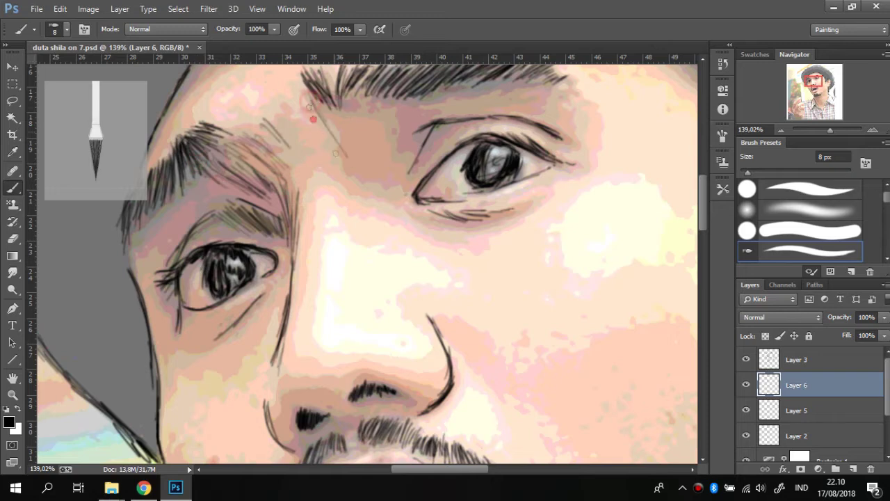
left_click_drag(313, 119, 322, 124)
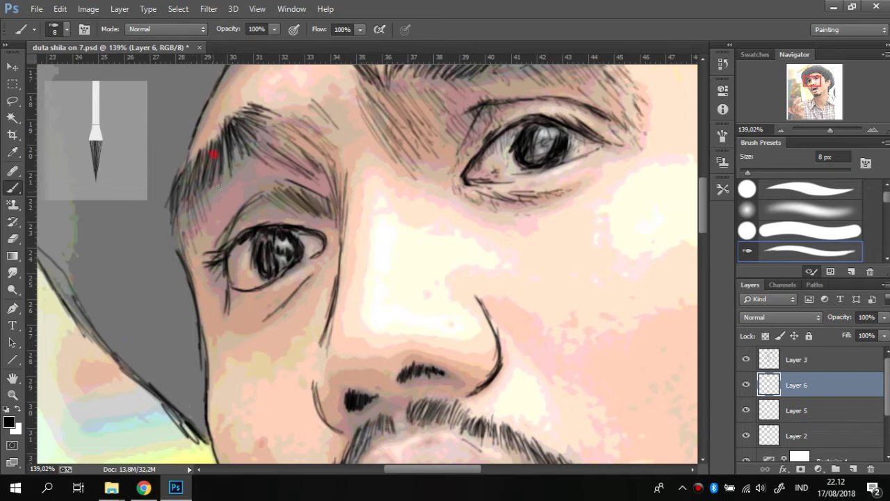
left_click_drag(214, 154, 221, 188)
left_click_drag(237, 131, 254, 177)
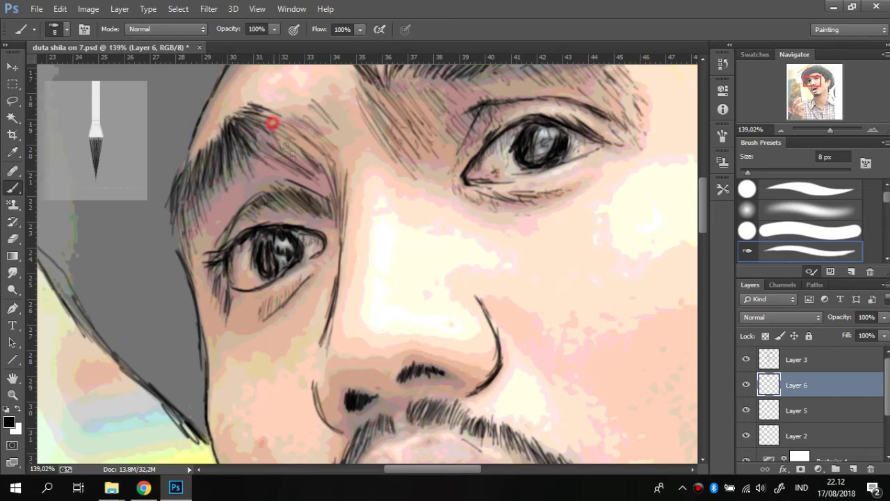
left_click_drag(249, 175, 271, 178)
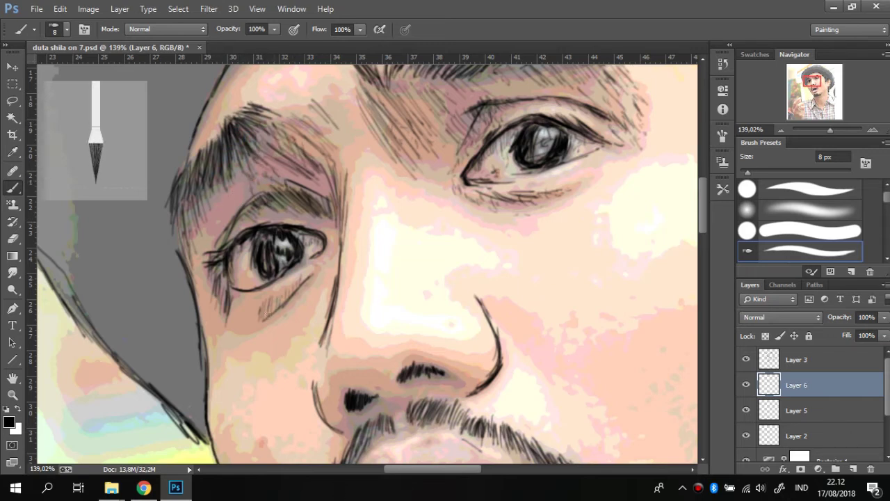
Hatch under the left eye corner, beside the left nostril and on the cheek right of the nose.
left_click_drag(197, 275, 209, 306)
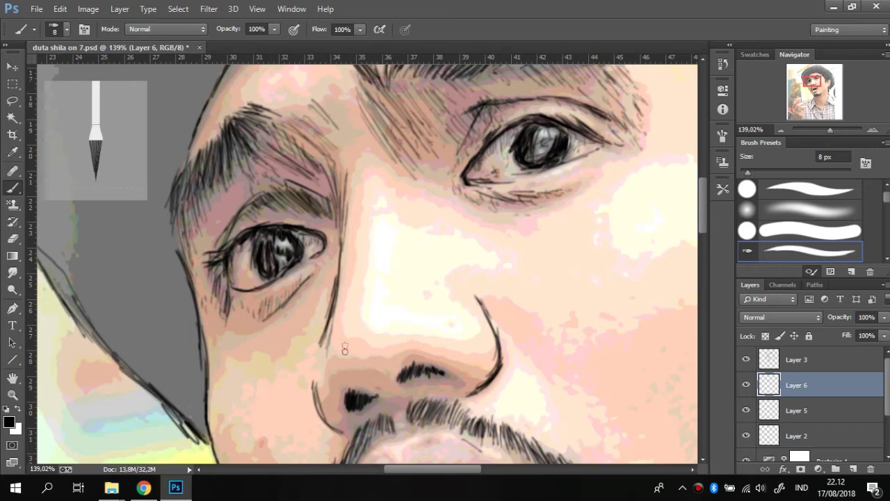
left_click_drag(344, 349, 317, 272)
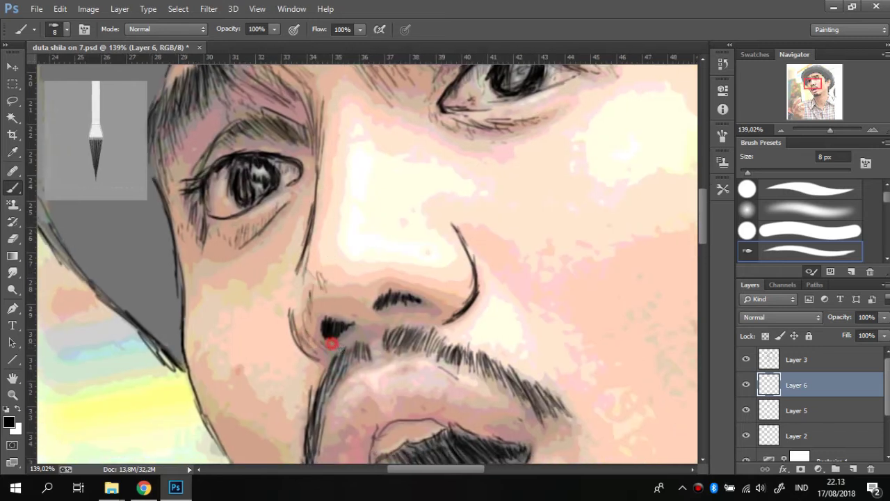
mouse_move(355, 325)
left_mouse_down()
mouse_move(348, 297)
mouse_move(386, 311)
left_mouse_up()
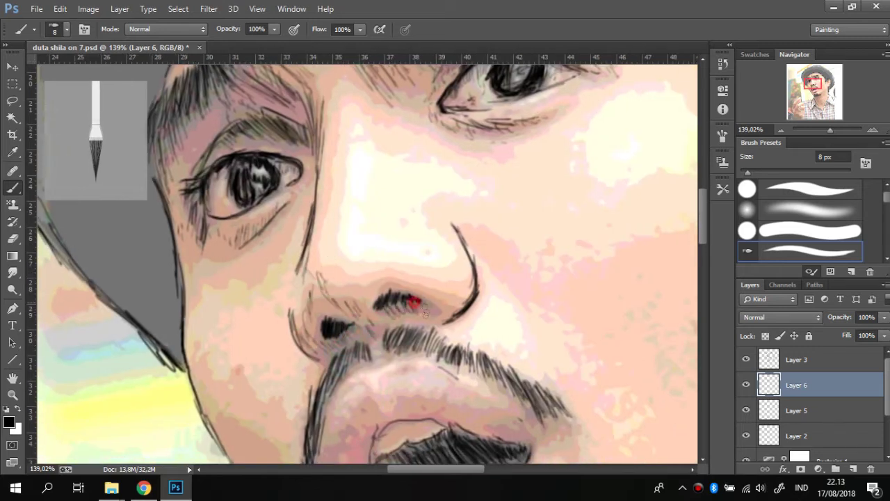
mouse_move(480, 221)
left_mouse_down()
mouse_move(494, 259)
mouse_move(539, 290)
left_mouse_up()
left_click_drag(453, 206, 497, 248)
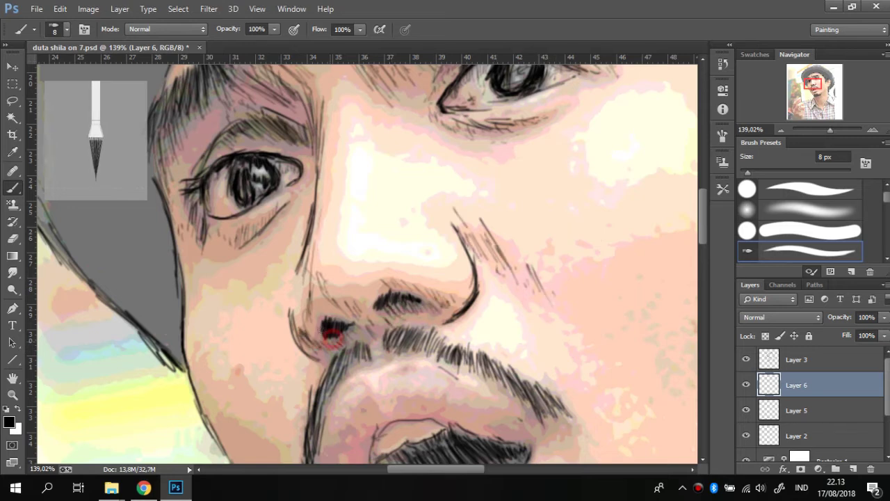
Mark both lip corners and hatch along the jawline between chin and beard.
left_click_drag(332, 336, 294, 132)
mouse_move(334, 350)
left_mouse_down()
mouse_move(355, 368)
mouse_move(333, 323)
left_mouse_up()
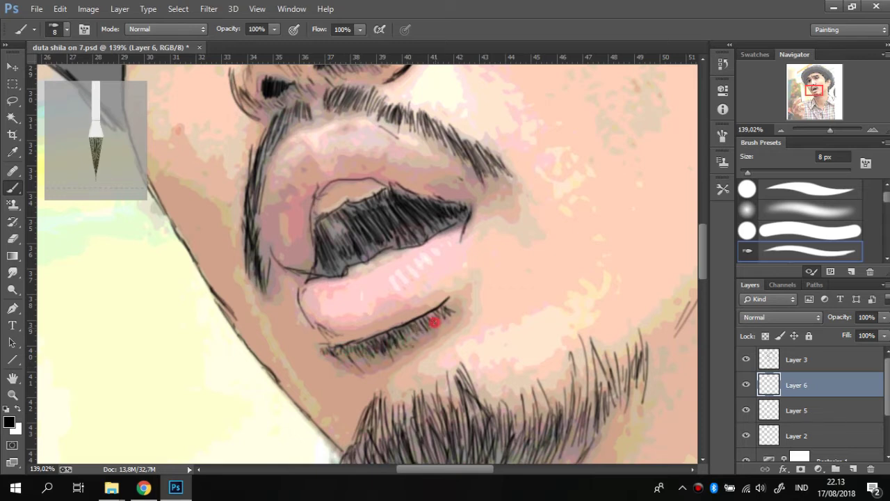
left_click_drag(454, 301, 464, 309)
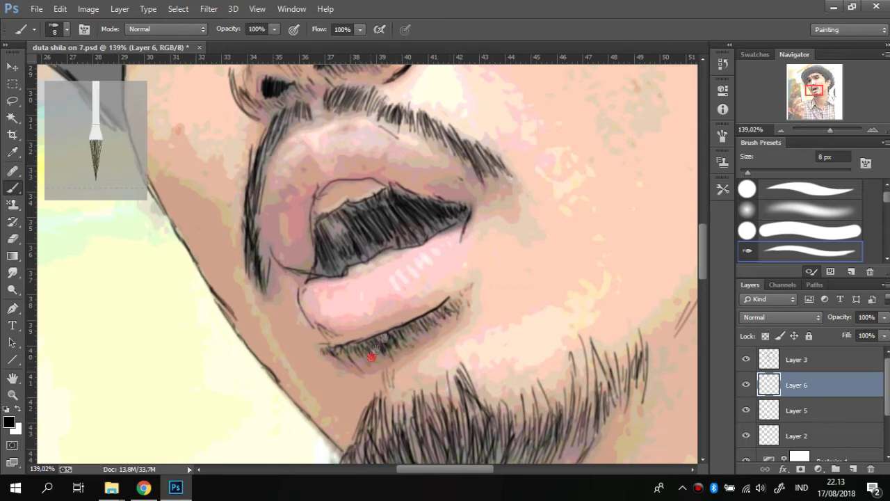
left_click_drag(368, 354, 405, 309)
left_click_drag(208, 141, 259, 242)
left_click_drag(252, 184, 281, 260)
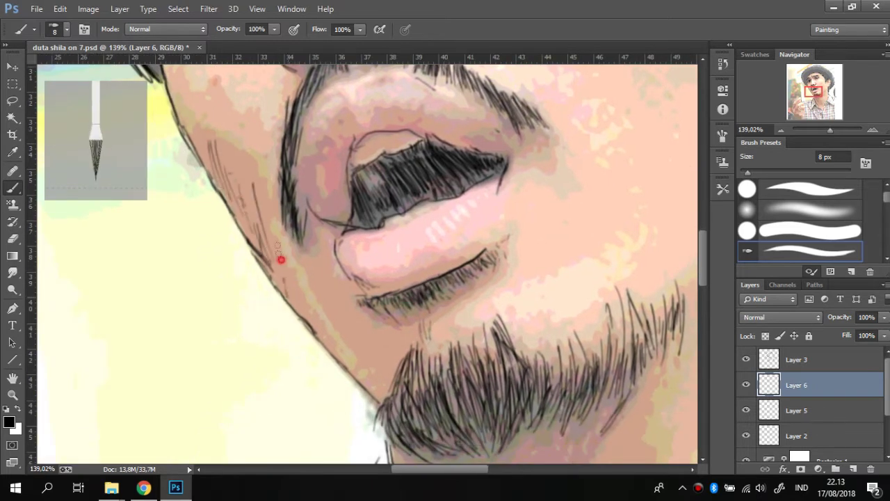
left_click_drag(324, 334, 350, 358)
mouse_move(327, 300)
left_mouse_down()
mouse_move(349, 318)
mouse_move(385, 393)
mouse_move(396, 361)
left_mouse_up()
mouse_move(163, 104)
left_mouse_down()
mouse_move(348, 232)
mouse_move(438, 336)
left_mouse_up()
left_click_drag(491, 318, 456, 298)
mouse_move(445, 263)
left_mouse_down()
mouse_move(465, 314)
mouse_move(479, 278)
mouse_move(486, 312)
left_mouse_up()
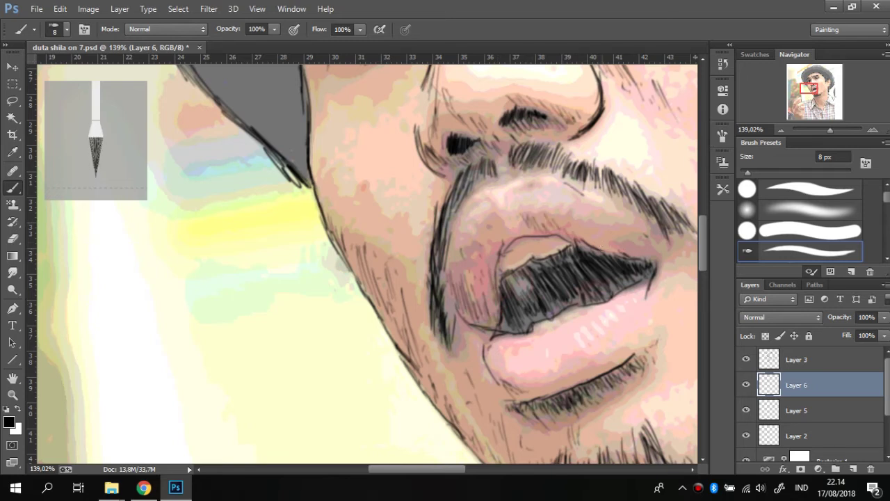
Add hair strokes to the mustache, shade the upper lip and darken the lower lip outline.
left_click_drag(610, 240, 541, 229)
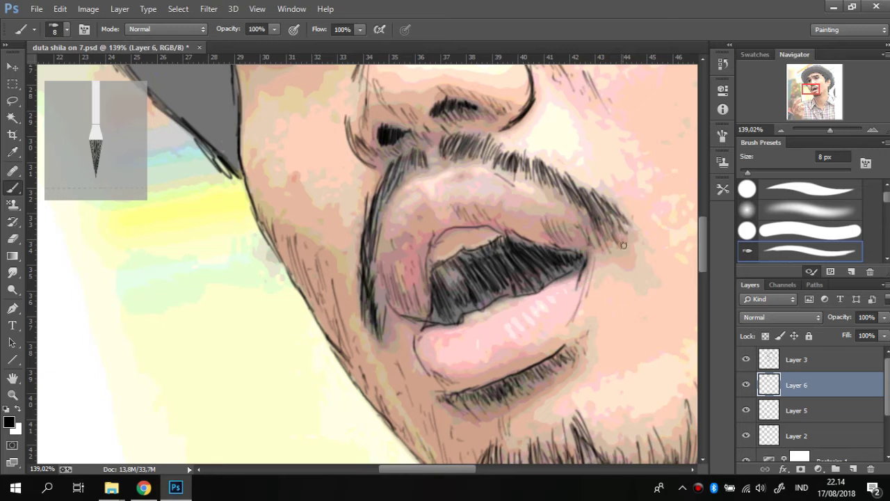
left_click_drag(582, 234, 612, 211)
left_click_drag(510, 220, 523, 232)
left_click_drag(380, 321, 377, 299)
left_click_drag(427, 158, 460, 144)
mouse_move(405, 243)
left_mouse_down()
mouse_move(420, 218)
mouse_move(455, 228)
mouse_move(432, 244)
left_mouse_up()
left_click_drag(607, 251, 617, 241)
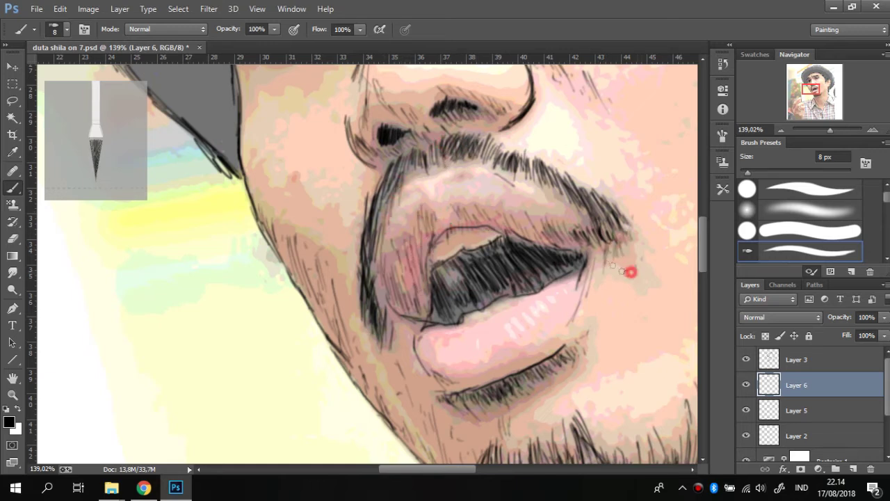
left_click_drag(451, 386, 574, 327)
mouse_move(417, 343)
left_mouse_down()
mouse_move(443, 325)
mouse_move(429, 339)
mouse_move(413, 238)
left_mouse_up()
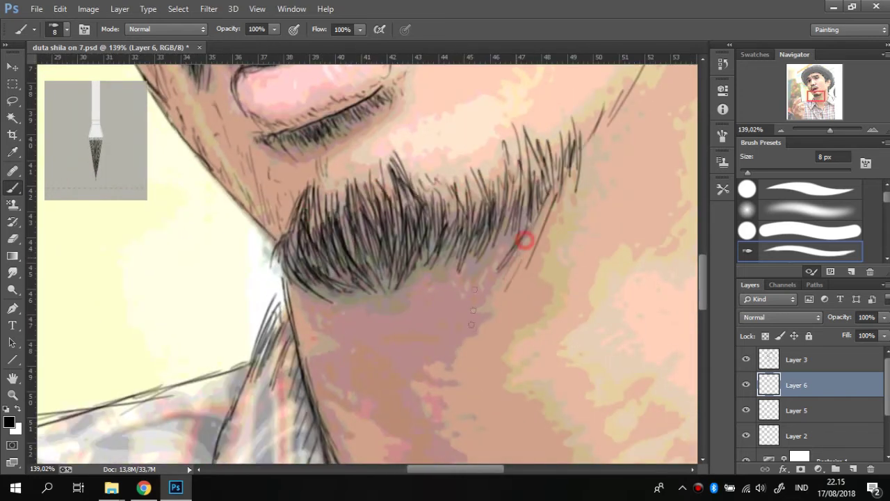
Hatch diagonal shadow strokes across the neck.
left_click_drag(522, 241, 300, 214)
left_click_drag(251, 200, 351, 270)
left_click_drag(237, 160, 339, 247)
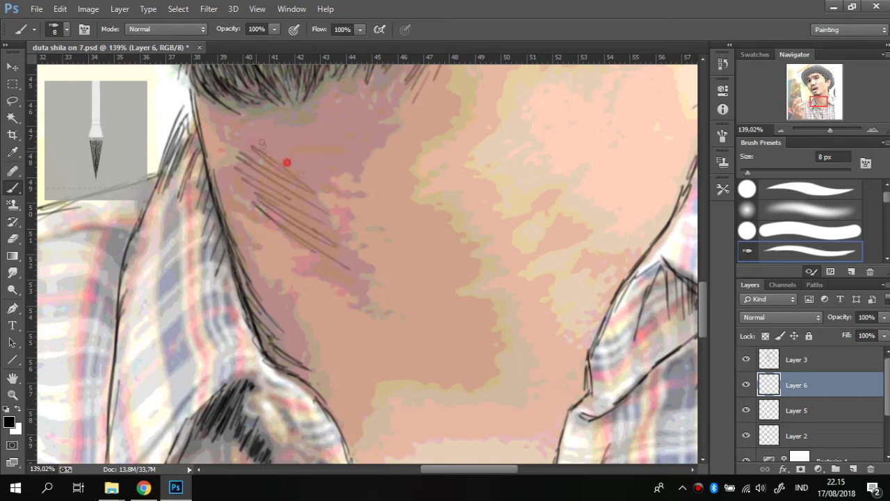
left_click_drag(245, 129, 325, 181)
left_click_drag(230, 167, 373, 303)
left_click_drag(322, 272, 374, 311)
mouse_move(273, 188)
left_mouse_down()
mouse_move(346, 233)
mouse_move(366, 258)
left_mouse_up()
left_click_drag(248, 261, 292, 309)
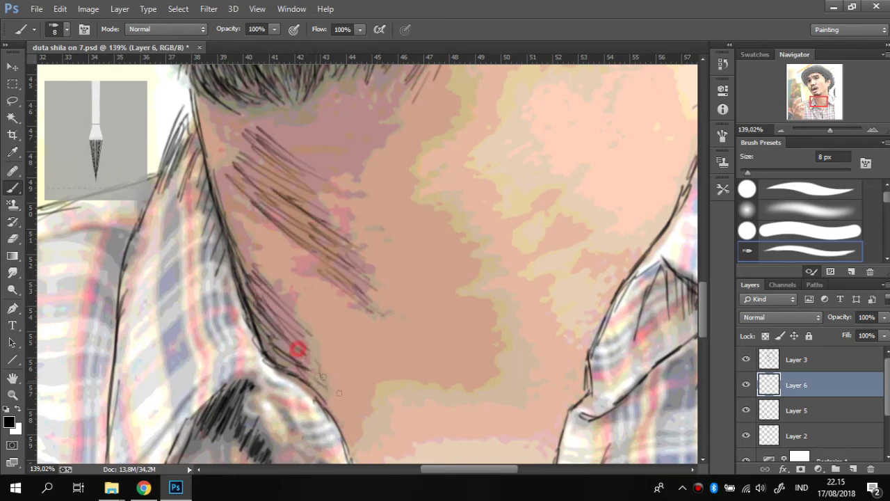
Hatch the chin, the beard edge and the hair edge below the jaw.
left_click_drag(441, 234, 413, 160)
left_click_drag(388, 117, 462, 270)
mouse_move(431, 178)
left_mouse_down()
mouse_move(456, 268)
mouse_move(254, 459)
left_mouse_up()
left_click_drag(342, 195, 240, 418)
left_click_drag(445, 77, 368, 246)
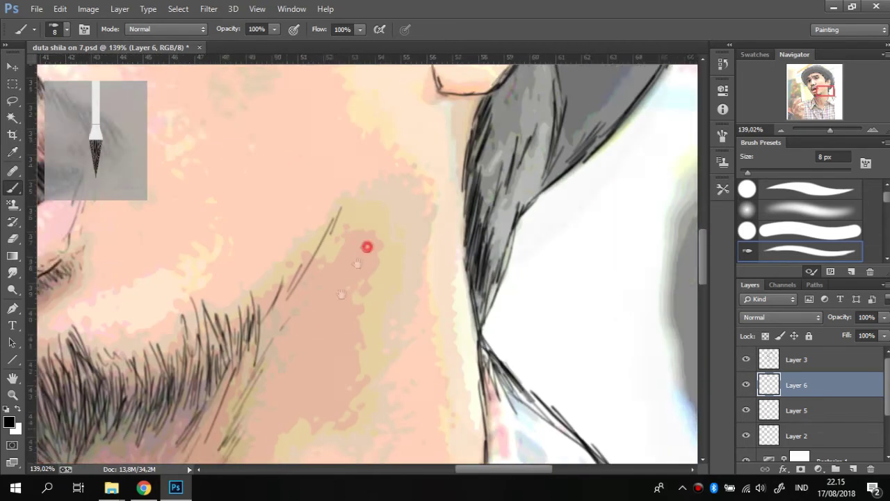
left_click_drag(418, 223, 385, 292)
mouse_move(379, 251)
left_mouse_down()
mouse_move(390, 274)
mouse_move(382, 297)
left_mouse_up()
left_click_drag(405, 255, 386, 317)
left_click_drag(400, 271, 381, 375)
Hatch the ear lobe, darken the inner ear and stroke along the ear rim.
left_click_drag(363, 238, 352, 258)
left_click_drag(363, 219, 356, 245)
left_click_drag(403, 207, 369, 281)
left_click_drag(379, 124, 389, 170)
left_click_drag(395, 137, 384, 171)
left_click_drag(411, 149, 412, 162)
left_click_drag(417, 200, 402, 240)
left_click_drag(429, 182, 410, 233)
left_click_drag(388, 72, 370, 148)
left_click_drag(389, 117, 415, 202)
left_click_drag(414, 160, 416, 250)
mouse_move(343, 278)
left_mouse_down()
mouse_move(314, 292)
mouse_move(310, 315)
mouse_move(306, 256)
left_mouse_up()
Fill the hair behind the ear with fine hatching and short hair strokes.
left_click_drag(464, 170, 442, 265)
left_click_drag(477, 206, 437, 317)
left_click_drag(481, 229, 450, 336)
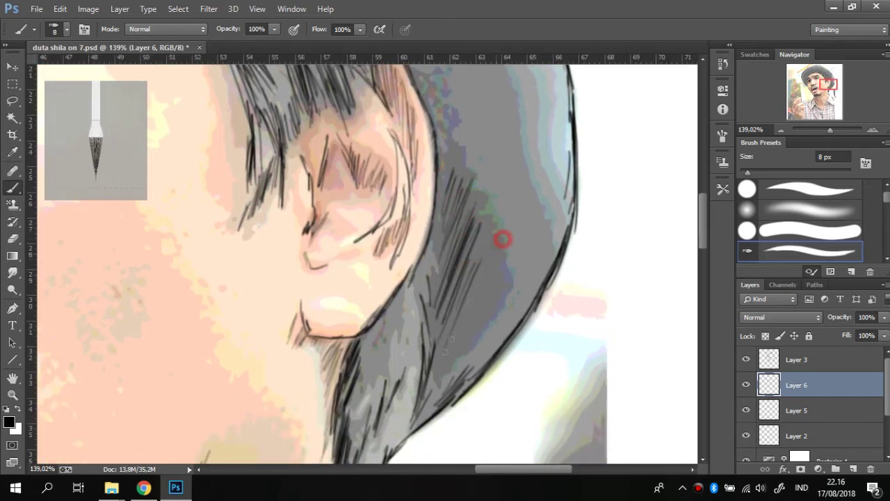
left_click_drag(503, 239, 438, 389)
left_click_drag(498, 289, 445, 382)
mouse_move(370, 306)
left_mouse_down()
mouse_move(419, 202)
mouse_move(409, 257)
left_mouse_up()
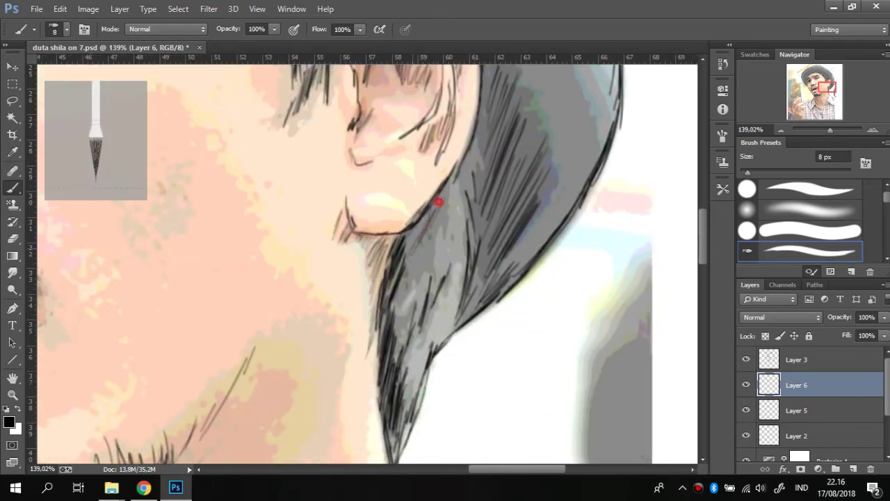
left_click_drag(433, 201, 397, 303)
mouse_move(429, 249)
left_mouse_down()
mouse_move(397, 354)
mouse_move(417, 340)
left_mouse_up()
left_click_drag(442, 265, 436, 302)
left_click_drag(417, 348, 413, 284)
left_click_drag(427, 248, 417, 354)
mouse_move(425, 84)
left_mouse_down()
mouse_move(415, 206)
mouse_move(467, 262)
left_mouse_up()
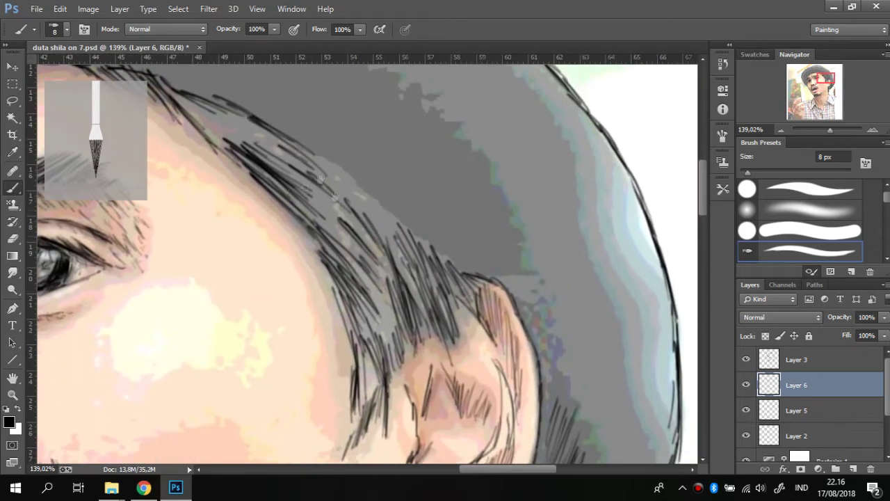
Hatch dense strokes across the grey hair area.
left_click_drag(453, 176, 488, 211)
left_click_drag(410, 111, 442, 244)
left_click_drag(425, 107, 464, 261)
left_click_drag(452, 142, 511, 296)
left_click_drag(480, 160, 528, 299)
left_click_drag(501, 189, 534, 297)
left_click_drag(521, 216, 555, 287)
left_click_drag(356, 93, 399, 221)
left_click_drag(371, 124, 424, 223)
mouse_move(327, 72)
left_mouse_down()
mouse_move(403, 132)
mouse_move(400, 178)
mouse_move(435, 282)
left_mouse_up()
Hatch down through the grey hair and along the hair edge above the forehead.
left_click_drag(424, 195, 462, 293)
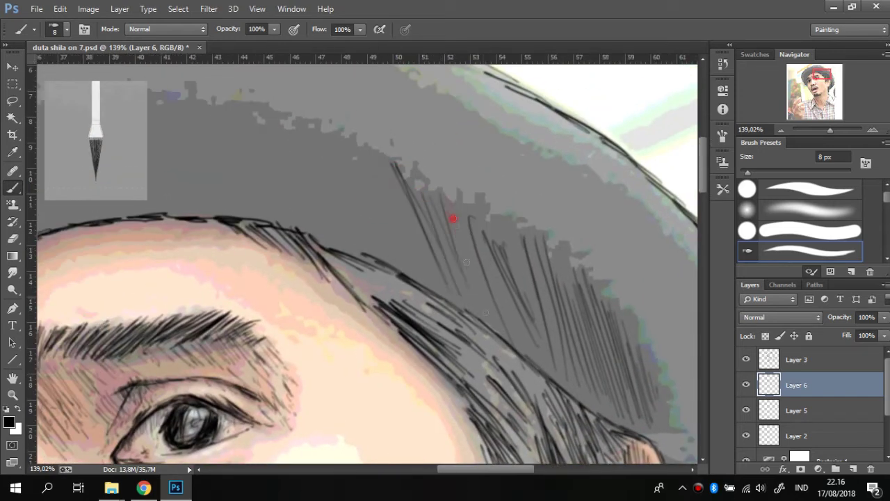
left_click_drag(452, 222, 491, 324)
left_click_drag(473, 237, 525, 341)
left_click_drag(515, 247, 549, 354)
mouse_move(114, 202)
left_mouse_down()
mouse_move(392, 216)
mouse_move(333, 199)
mouse_move(230, 240)
mouse_move(259, 303)
left_mouse_up()
left_click_drag(230, 209, 320, 354)
mouse_move(219, 190)
left_mouse_down()
mouse_move(310, 344)
mouse_move(323, 282)
left_mouse_up()
left_click_drag(222, 135, 324, 261)
left_click_drag(247, 199, 299, 332)
left_click_drag(273, 187, 320, 257)
left_click_drag(257, 146, 324, 223)
left_click_drag(209, 139, 253, 258)
Add diagonal hatching across the hair and shadow lines into the hat above the forehead.
left_click_drag(251, 115, 344, 265)
left_click_drag(240, 87, 344, 240)
left_click_drag(268, 101, 355, 233)
mouse_move(272, 68)
left_mouse_down()
mouse_move(279, 145)
mouse_move(361, 292)
left_mouse_up()
left_click_drag(312, 145, 372, 257)
left_click_drag(302, 159, 348, 292)
left_click_drag(266, 258, 292, 306)
mouse_move(320, 208)
left_mouse_down()
mouse_move(345, 263)
mouse_move(343, 244)
left_mouse_up()
left_click_drag(348, 229, 398, 348)
mouse_move(362, 192)
left_mouse_down()
mouse_move(421, 337)
mouse_move(428, 299)
left_mouse_up()
left_click_drag(401, 203, 428, 285)
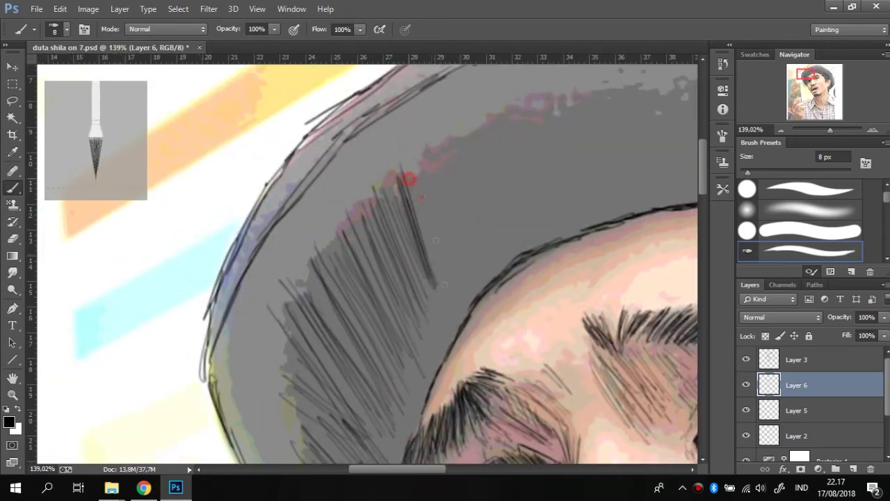
left_click_drag(406, 182, 445, 292)
left_click_drag(445, 348, 300, 115)
mouse_move(425, 247)
left_mouse_down()
mouse_move(410, 382)
mouse_move(334, 69)
left_mouse_up()
Hide the colour photo layer to check the line art, then show it again.
scroll(756, 429, "down", 3)
left_click(747, 424)
scroll(268, 302, "down", 2)
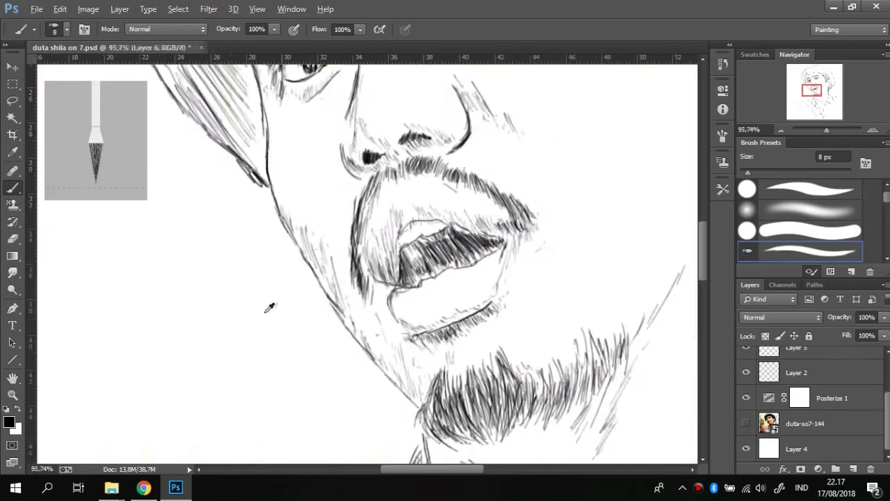
scroll(278, 318, "down", 3)
left_click(747, 423)
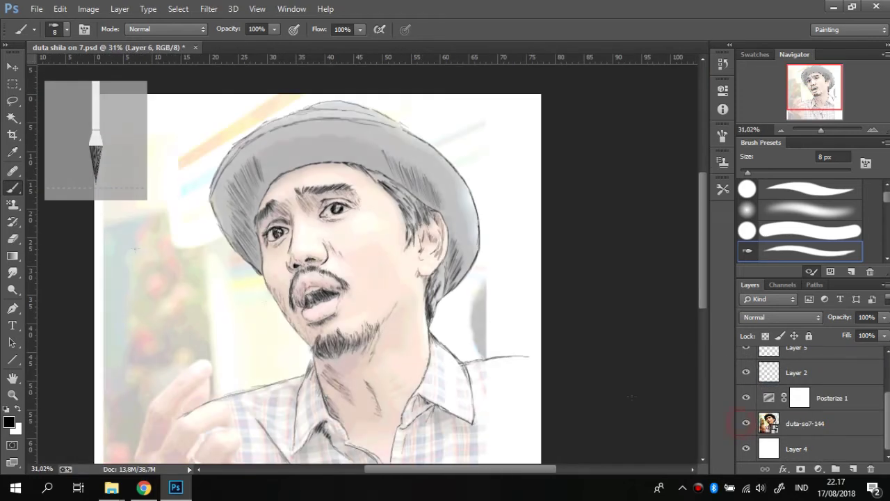
scroll(398, 136, "up", 2)
scroll(398, 136, "up", 1)
Hatch the hat from its left side across the band above the forehead to the right side.
left_click_drag(297, 145, 307, 182)
mouse_move(314, 119)
left_mouse_down()
mouse_move(330, 164)
mouse_move(343, 169)
left_mouse_up()
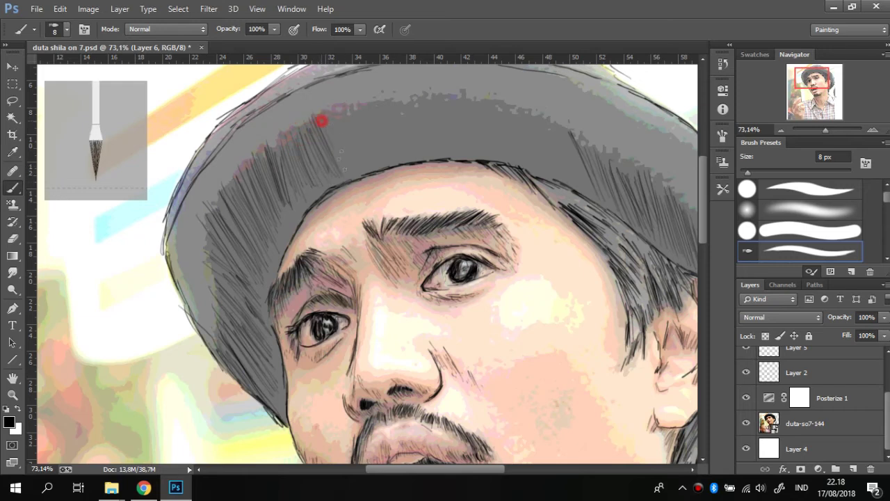
mouse_move(359, 114)
left_mouse_down()
mouse_move(310, 120)
mouse_move(343, 150)
left_mouse_up()
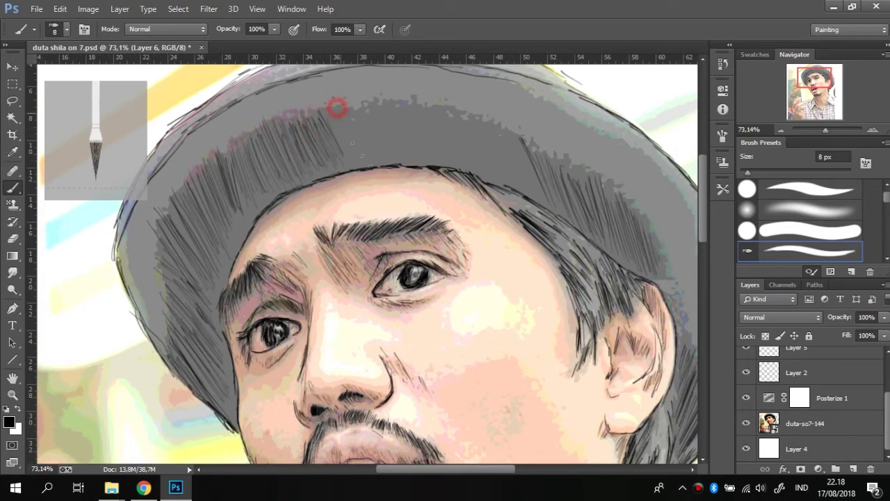
left_click_drag(349, 108, 368, 156)
mouse_move(369, 99)
left_mouse_down()
mouse_move(389, 143)
mouse_move(428, 147)
mouse_move(487, 178)
left_mouse_up()
left_click_drag(499, 132, 547, 201)
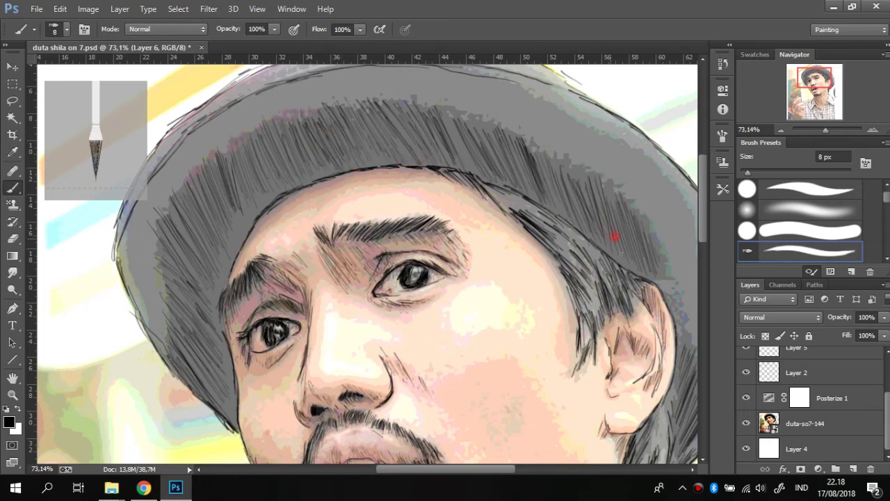
left_click_drag(552, 218, 565, 230)
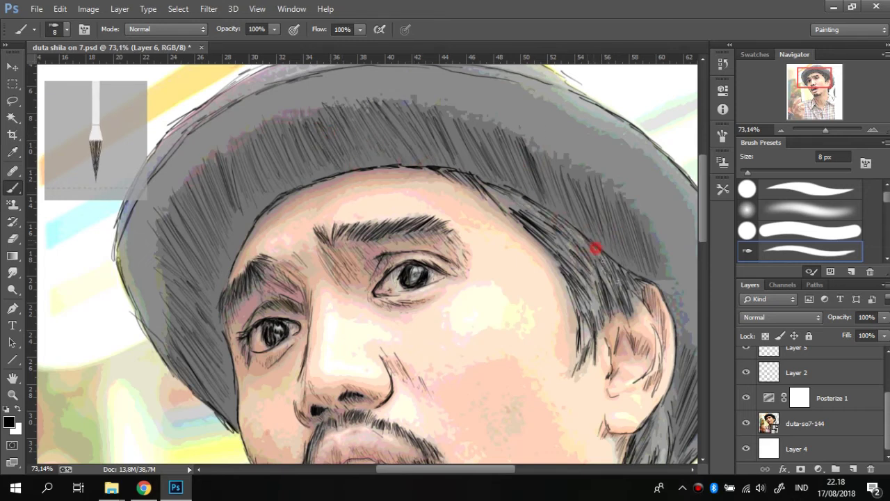
Hatch the hair right of the face, the cheek, and the hat's upper right.
left_click_drag(584, 303, 590, 339)
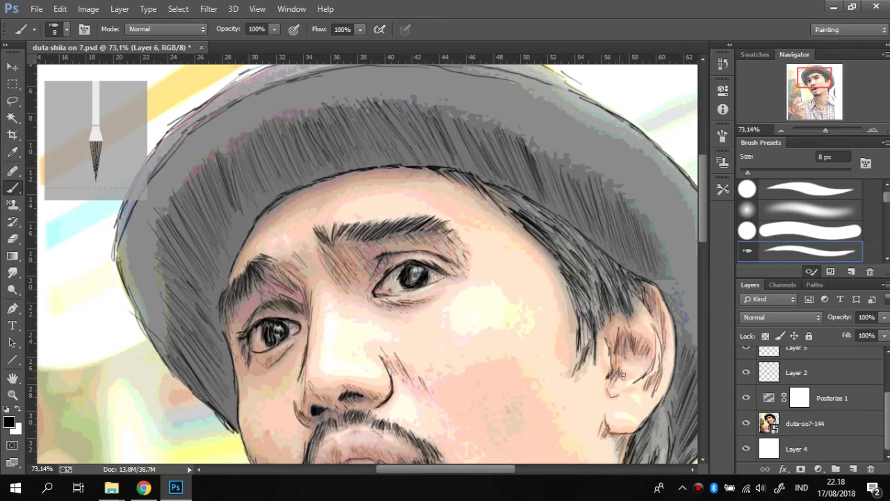
left_click_drag(463, 355, 442, 139)
mouse_move(477, 182)
left_mouse_down()
mouse_move(480, 208)
mouse_move(492, 207)
left_mouse_up()
mouse_move(547, 87)
left_mouse_down()
mouse_move(557, 142)
mouse_move(581, 154)
mouse_move(570, 244)
left_mouse_up()
left_click_drag(545, 147, 532, 242)
left_click_drag(489, 144, 520, 266)
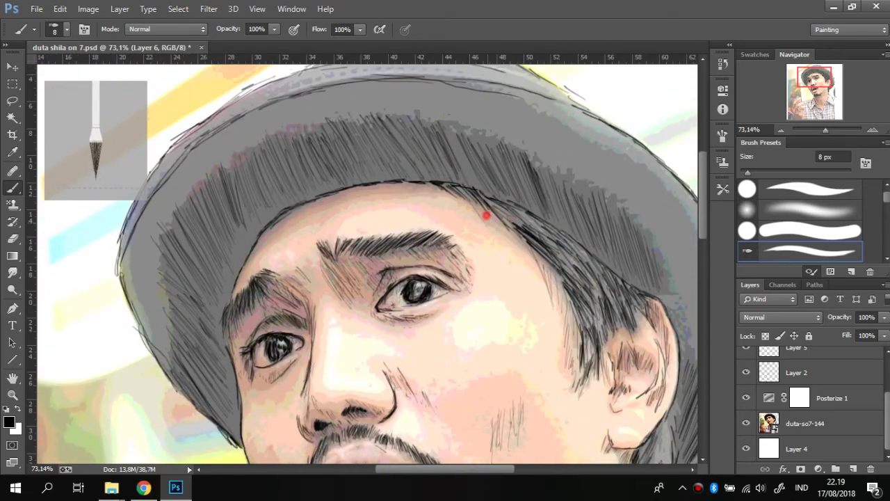
mouse_move(260, 296)
left_mouse_down()
mouse_move(316, 300)
mouse_move(332, 273)
left_mouse_up()
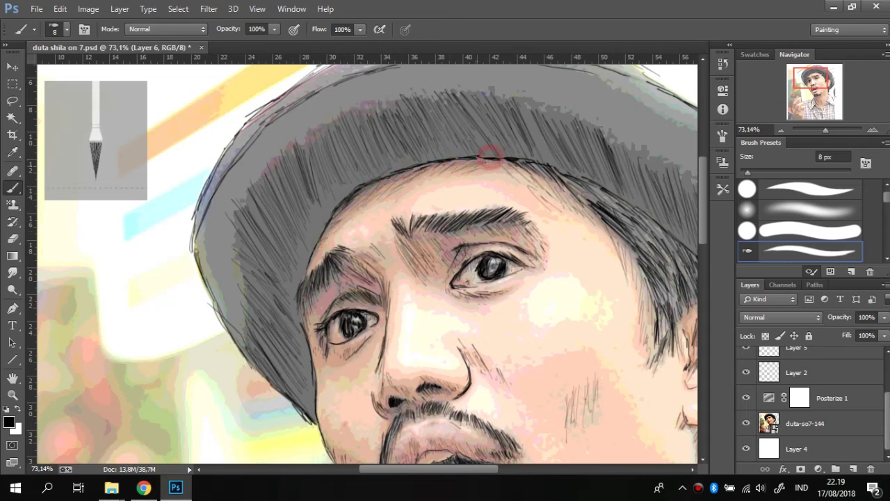
Draw the left jawline down to the chin, then pan down to the shirt collar.
scroll(368, 251, "down", 5)
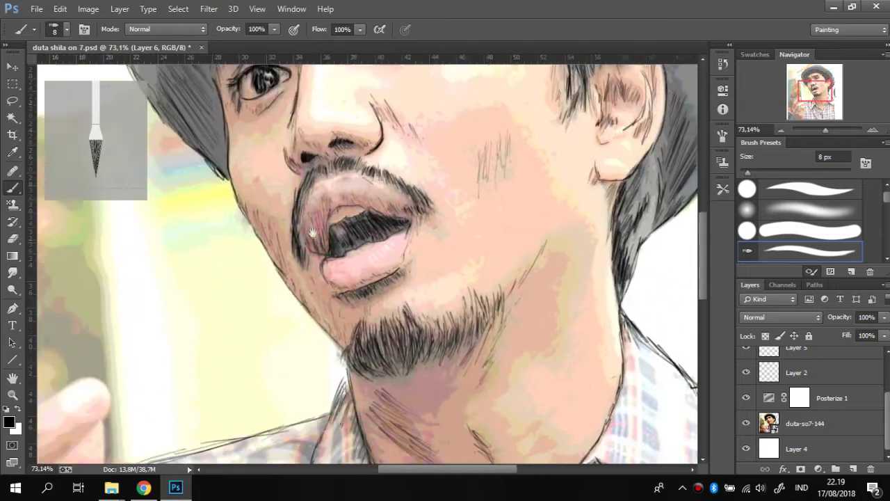
left_click_drag(300, 282, 338, 331)
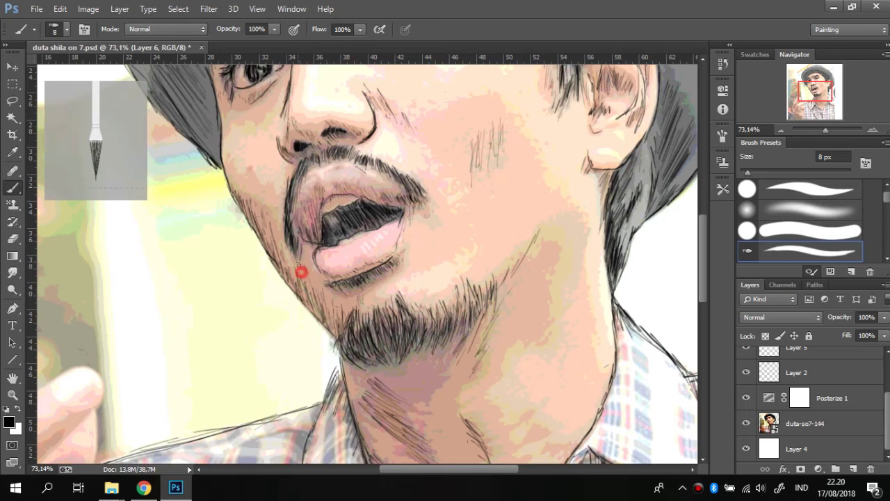
left_click_drag(431, 313, 362, 139)
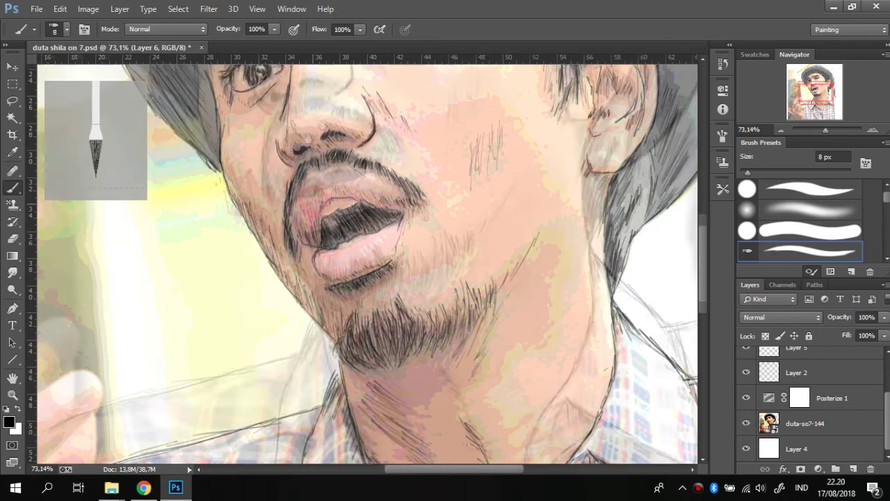
mouse_move(404, 289)
left_mouse_down()
mouse_move(484, 183)
mouse_move(507, 219)
left_mouse_up()
scroll(507, 219, "down", 2)
key("ctrl+r")
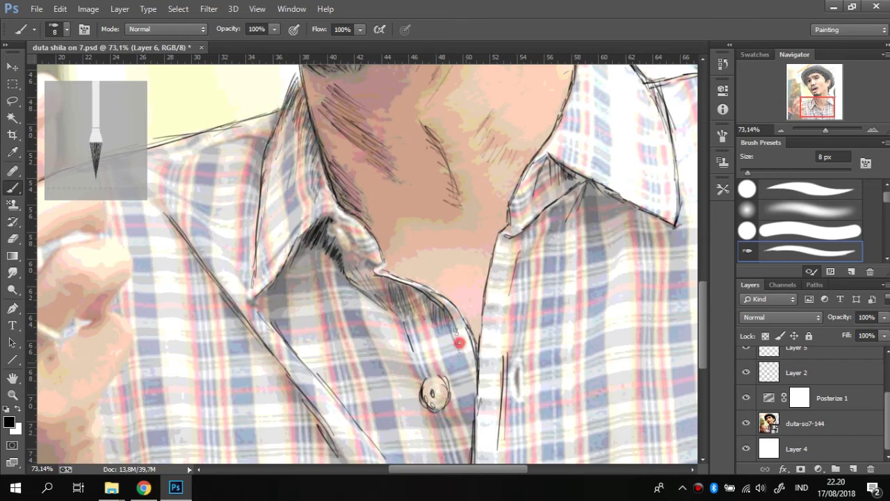
Hatch the shadow under the collar and add marks at the collar tip, button and placket.
mouse_move(308, 252)
left_mouse_down()
mouse_move(314, 262)
mouse_move(288, 304)
mouse_move(337, 267)
mouse_move(348, 292)
left_mouse_up()
left_click_drag(336, 258, 265, 180)
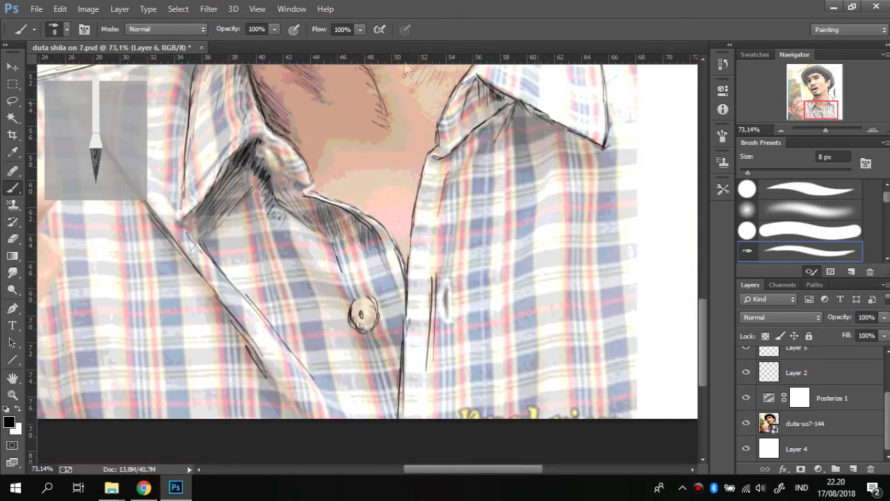
left_click(500, 119)
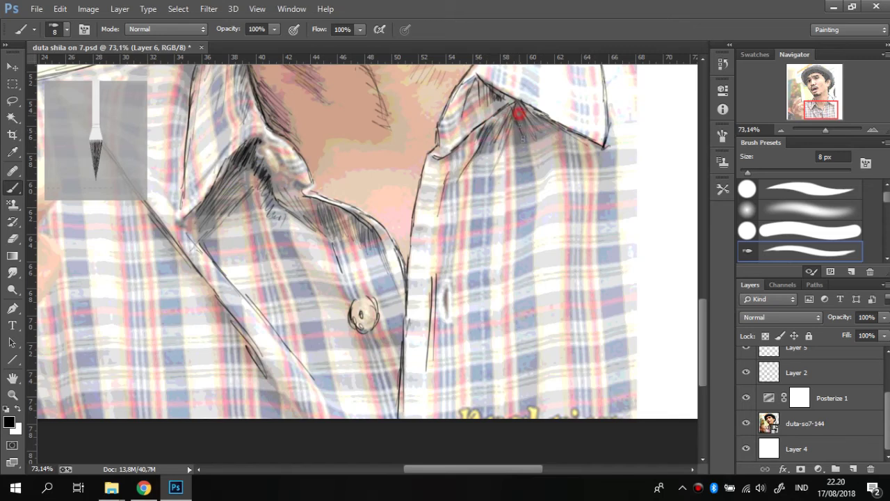
left_click(381, 327)
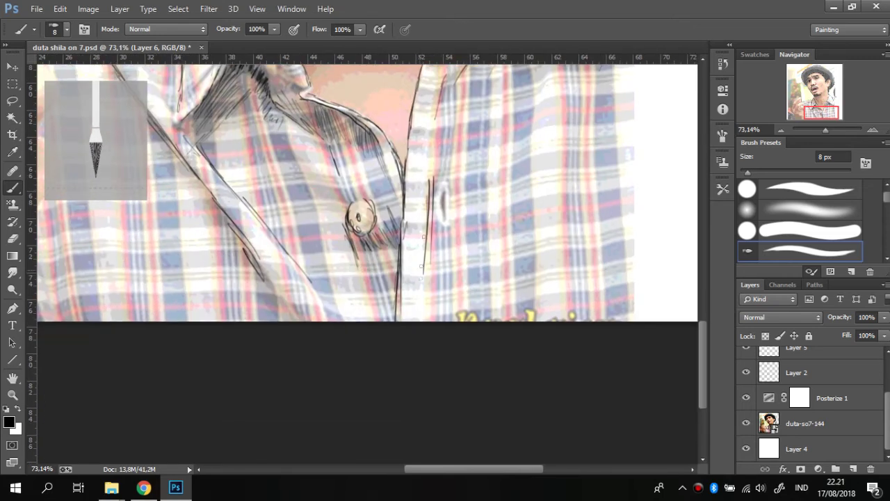
left_click_drag(435, 125, 438, 229)
left_click(422, 208)
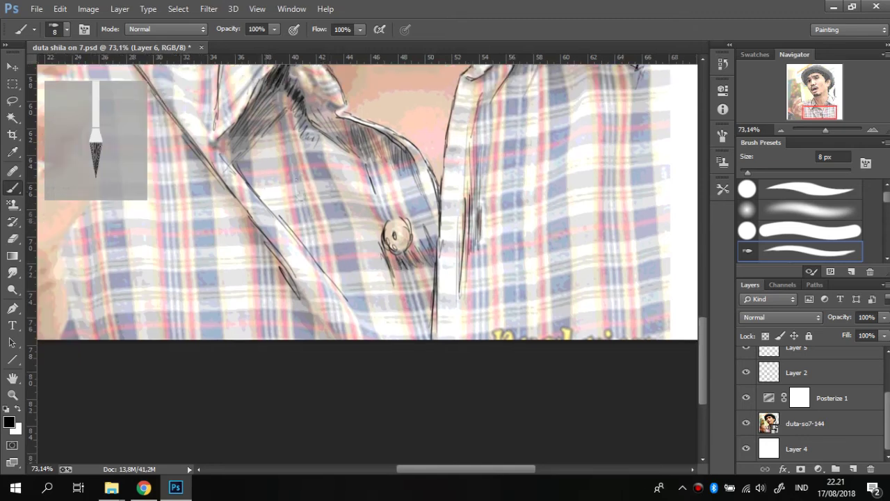
Outline both collar edges and the right neck side, and hatch the collar corner.
left_click_drag(231, 201, 364, 337)
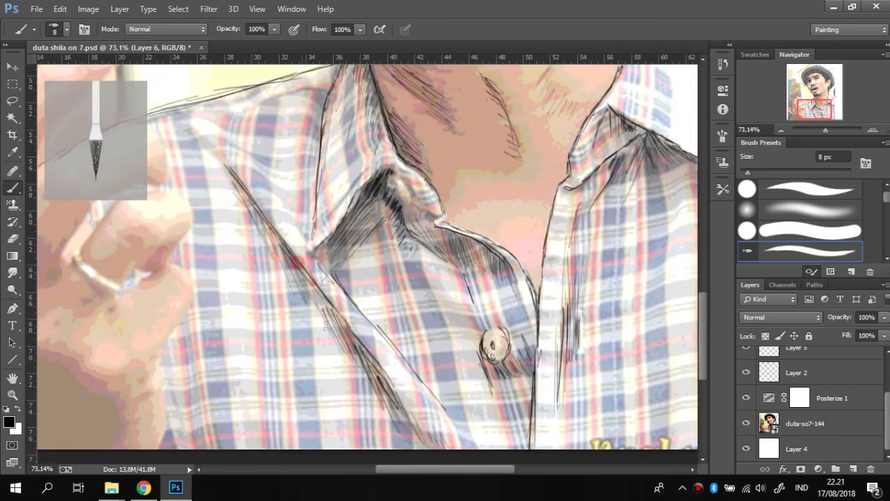
left_click_drag(240, 195, 348, 341)
mouse_move(473, 239)
left_mouse_down()
mouse_move(517, 292)
mouse_move(513, 240)
left_mouse_up()
left_click_drag(508, 199, 592, 337)
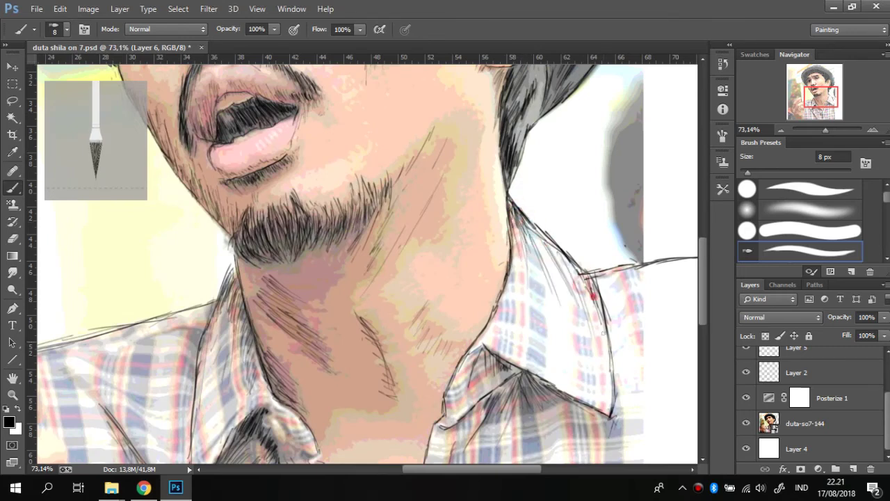
mouse_move(569, 287)
left_mouse_down()
mouse_move(584, 318)
mouse_move(562, 318)
left_mouse_up()
left_click_drag(529, 272, 560, 334)
left_click_drag(556, 285, 582, 301)
key("ctrl+r")
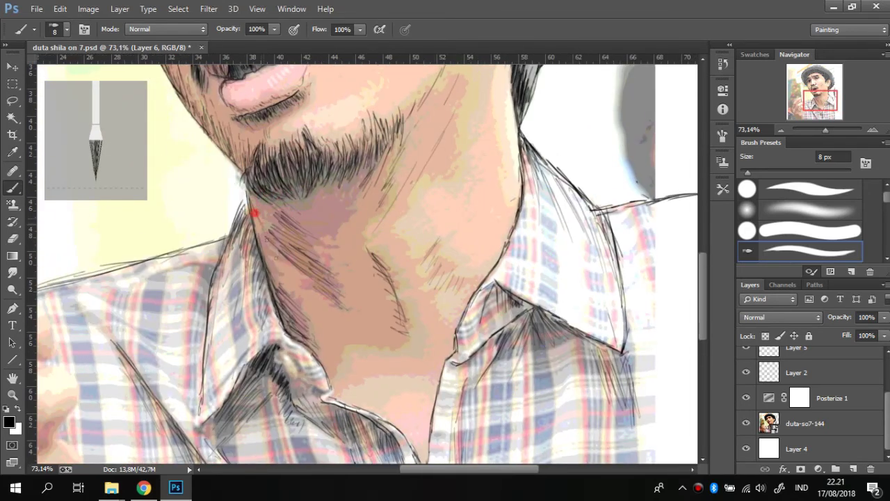
Hatch the neck shadow along its edge, then pan up toward the mouth.
left_click_drag(272, 264, 330, 352)
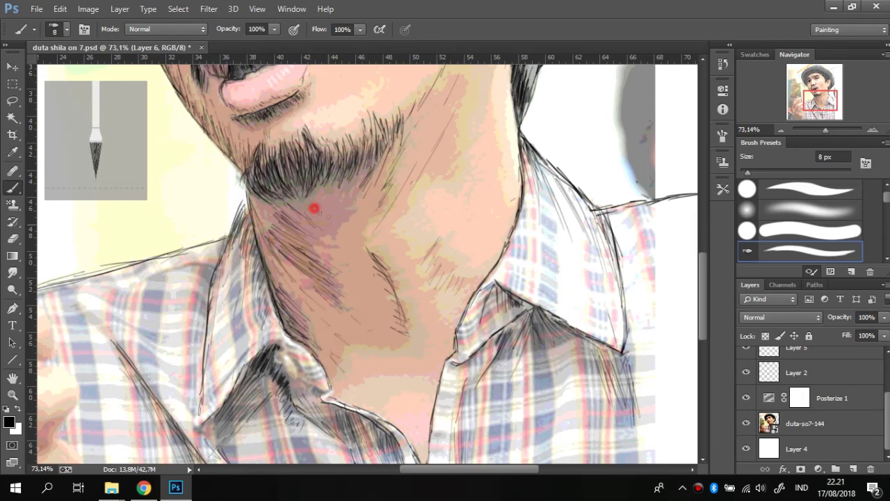
mouse_move(318, 200)
left_mouse_down()
mouse_move(350, 255)
mouse_move(298, 300)
left_mouse_up()
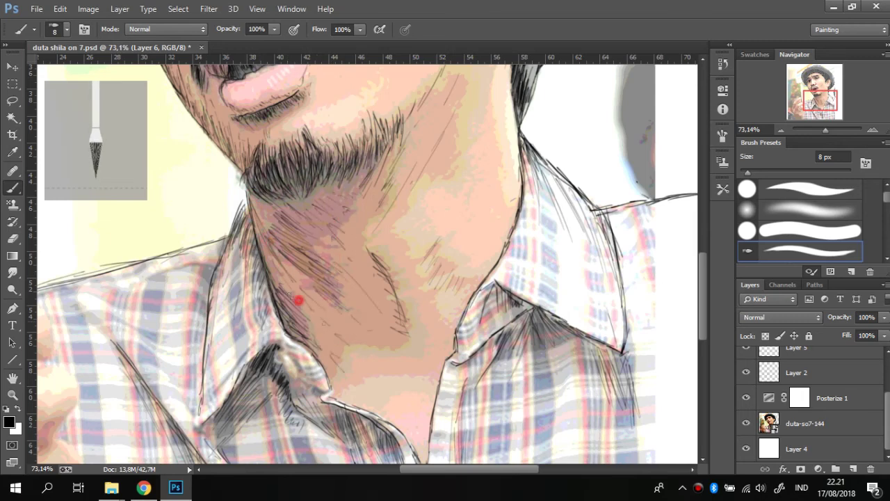
left_click(353, 341)
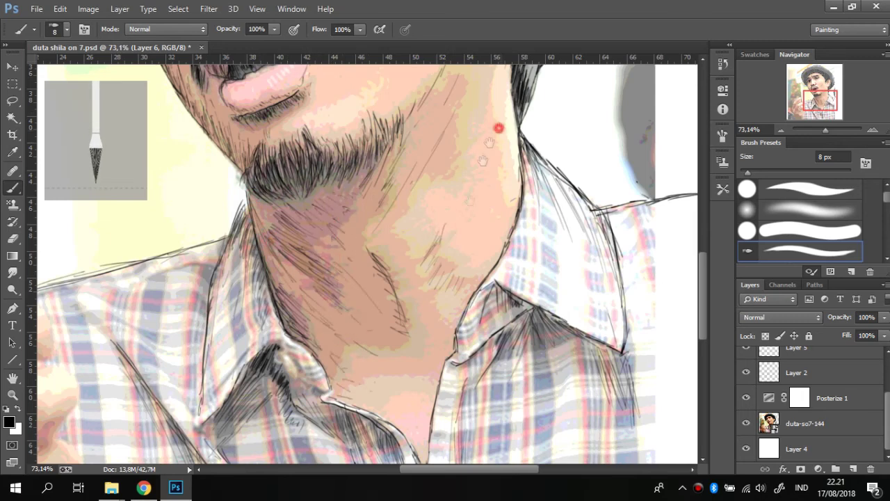
left_click_drag(490, 142, 451, 236)
mouse_move(480, 265)
left_mouse_down()
mouse_move(452, 348)
mouse_move(287, 202)
left_mouse_up()
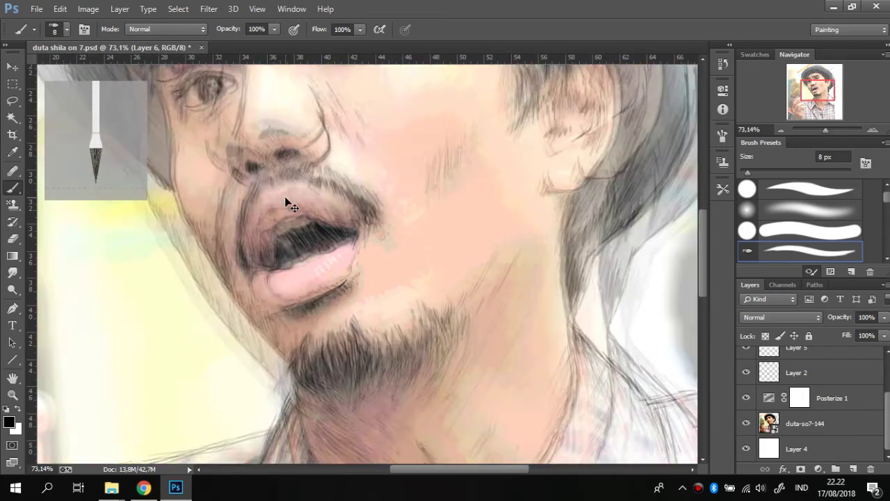
Zoom in on the mouth and trace the upper lip outline, undoing one stray stroke.
key("ctrl+plus")
key("ctrl+plus")
left_click_drag(236, 212, 288, 192)
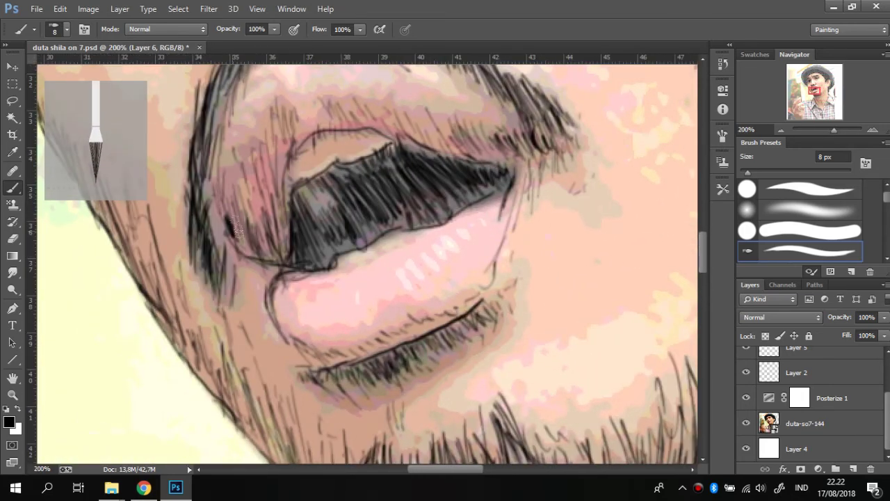
key("ctrl+z")
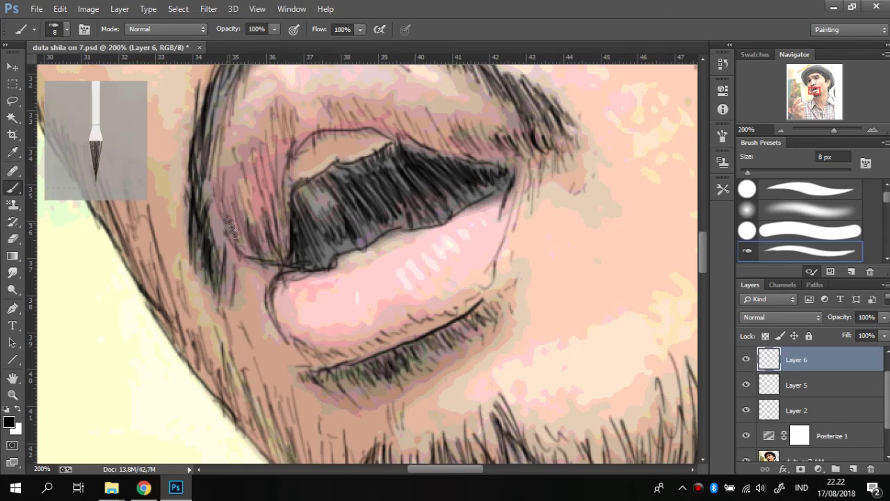
left_click_drag(264, 241, 285, 203)
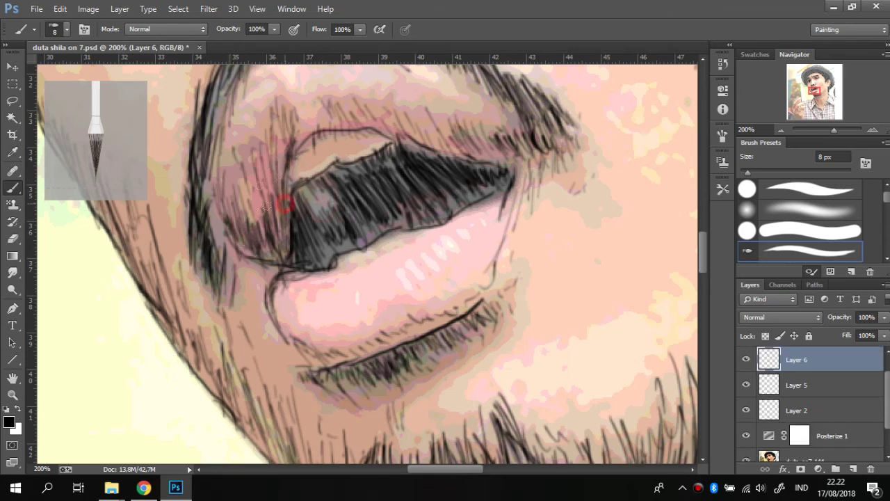
mouse_move(453, 159)
left_mouse_down()
mouse_move(441, 143)
mouse_move(387, 136)
left_mouse_up()
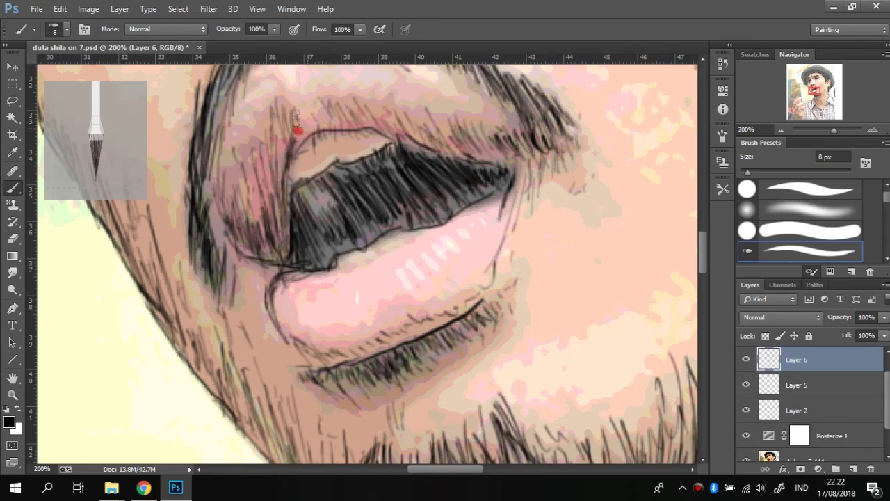
mouse_move(322, 262)
left_mouse_down()
mouse_move(287, 283)
mouse_move(281, 306)
left_mouse_up()
Darken the lip corner and lower lip line, then hatch the mustache.
mouse_move(300, 361)
left_mouse_down()
mouse_move(308, 347)
mouse_move(348, 354)
mouse_move(340, 371)
left_mouse_up()
mouse_move(427, 344)
left_mouse_down()
mouse_move(510, 290)
mouse_move(518, 243)
left_mouse_up()
mouse_move(503, 187)
left_mouse_down()
mouse_move(398, 195)
mouse_move(423, 172)
mouse_move(306, 189)
left_mouse_up()
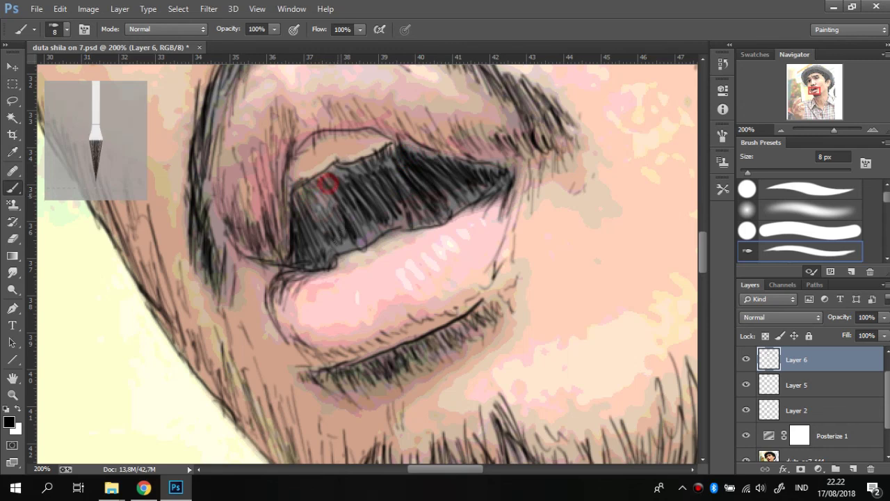
mouse_move(363, 134)
left_mouse_down()
mouse_move(514, 182)
mouse_move(306, 275)
mouse_move(275, 330)
left_mouse_up()
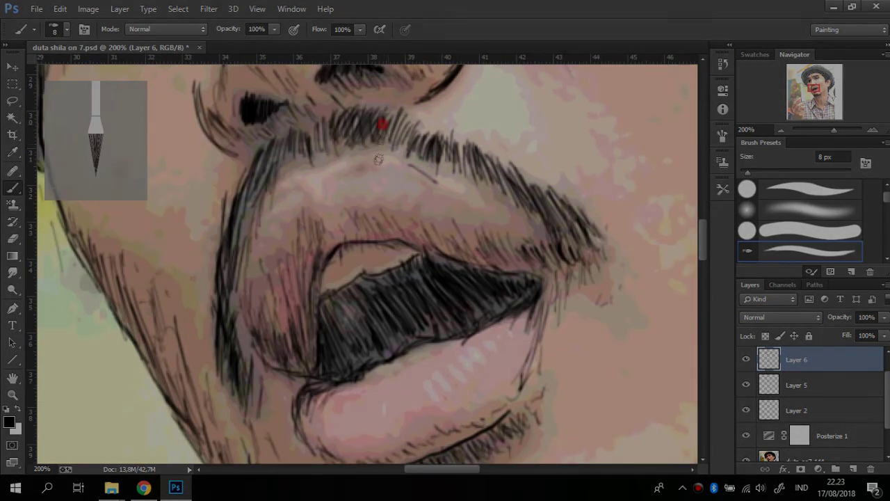